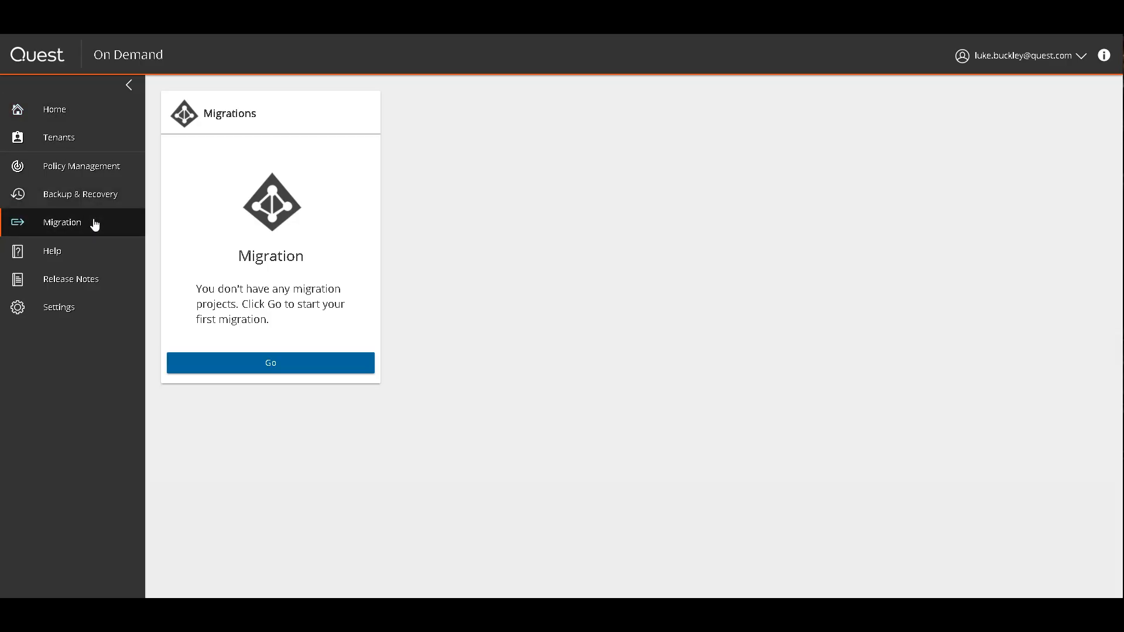
Go to Migrations to reach the empty Migration Projects page
click(319, 372)
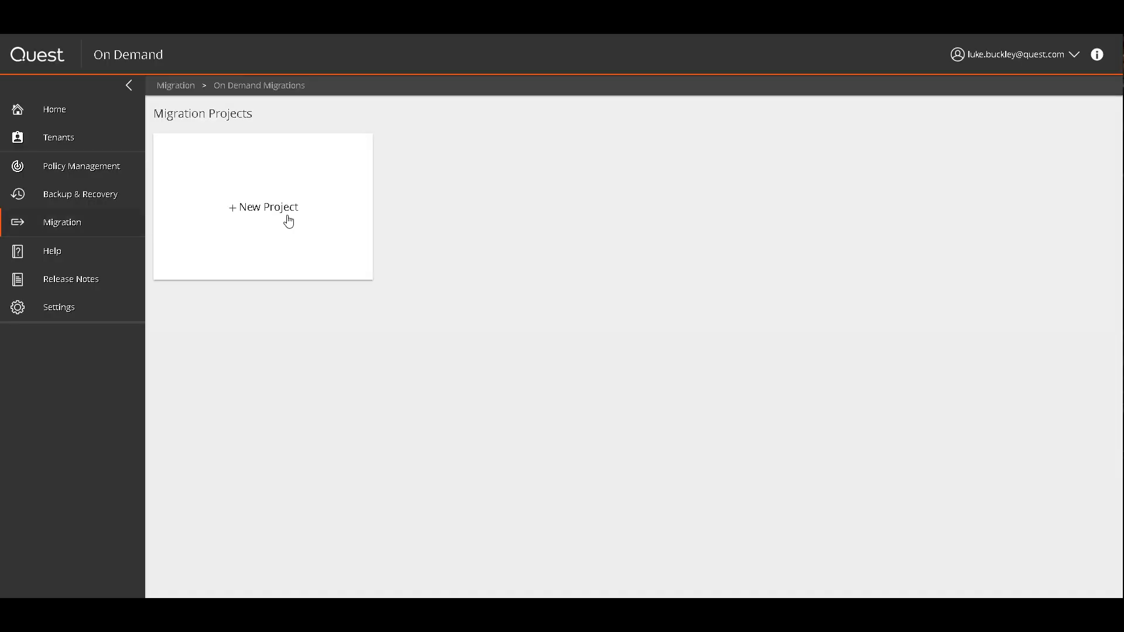
Save a new project with source odmdemosource.onmicrosoft.com, target ODMDemotarget.onmicrosoft.com, description 'tenant to tenant demo'
click(289, 221)
click(714, 300)
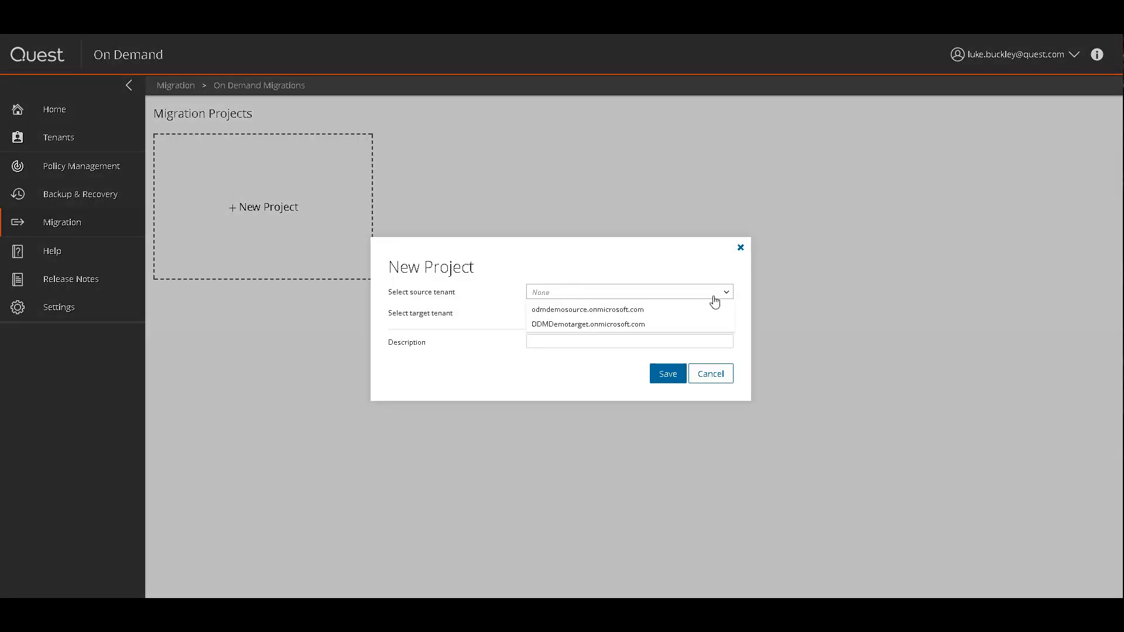
click(651, 308)
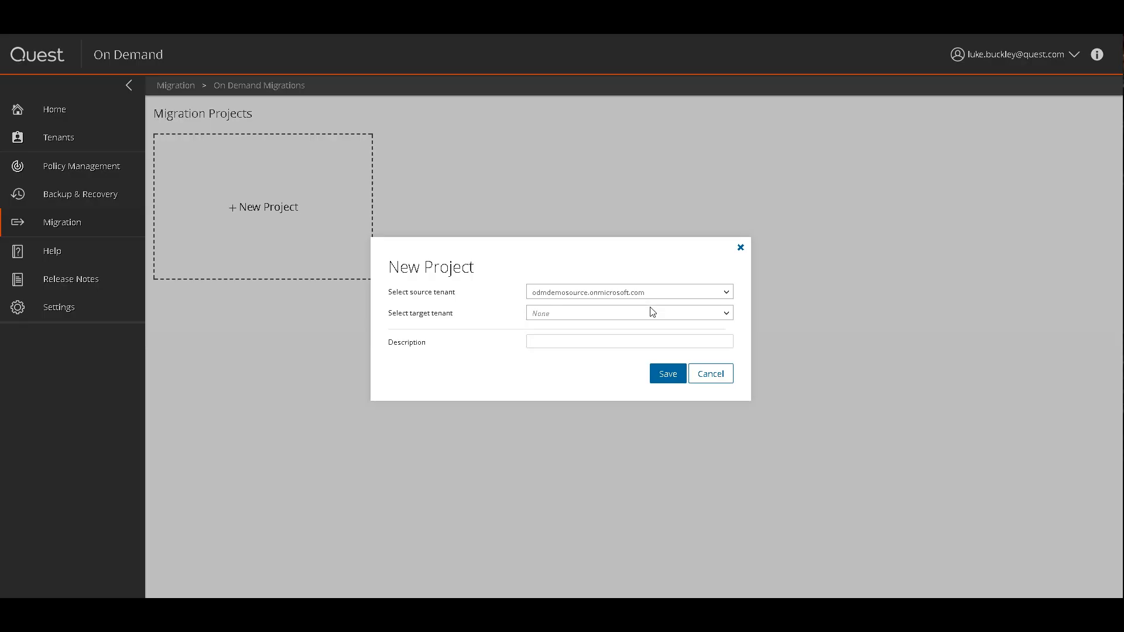
click(701, 316)
click(610, 348)
click(575, 344)
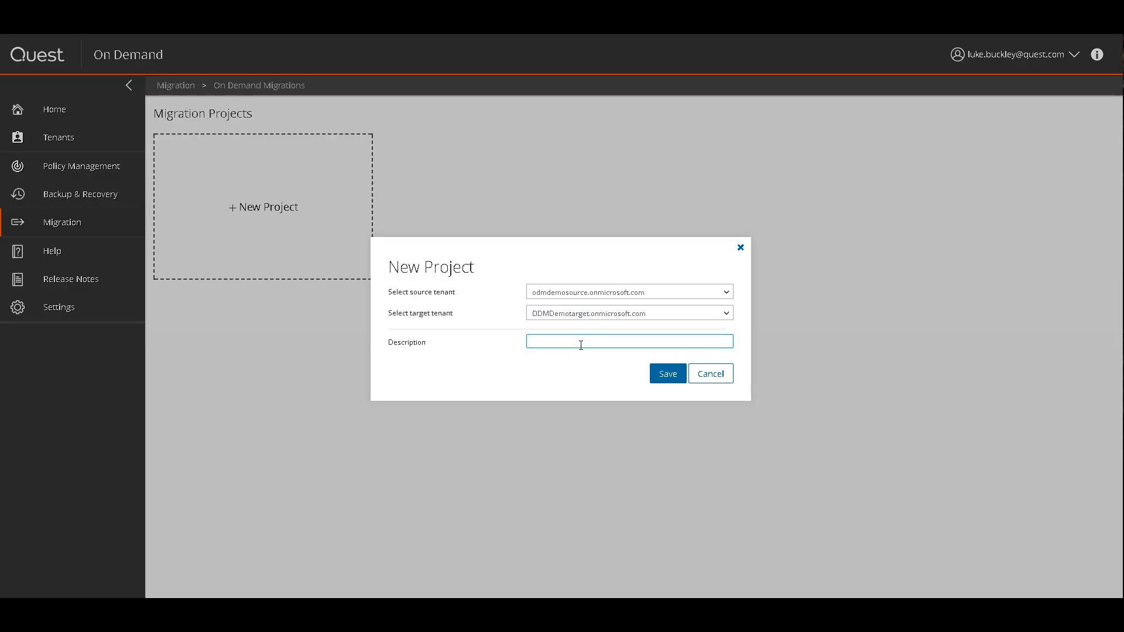
text(tent tont  demo)
click(668, 373)
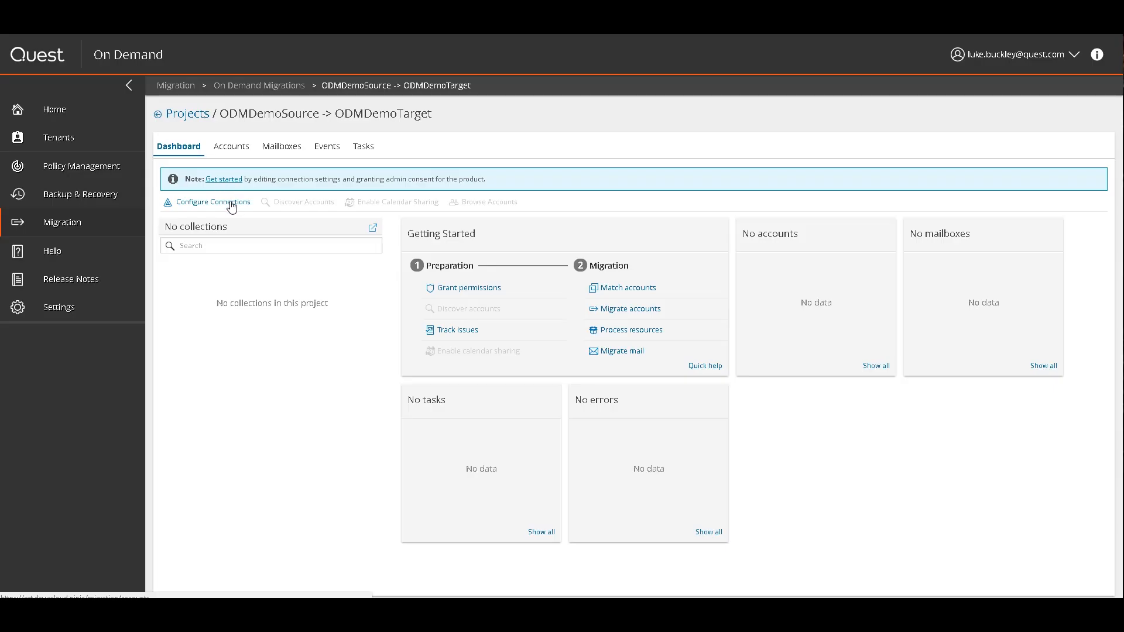
Open Configure Connections from Get started and select the Source connection
click(232, 181)
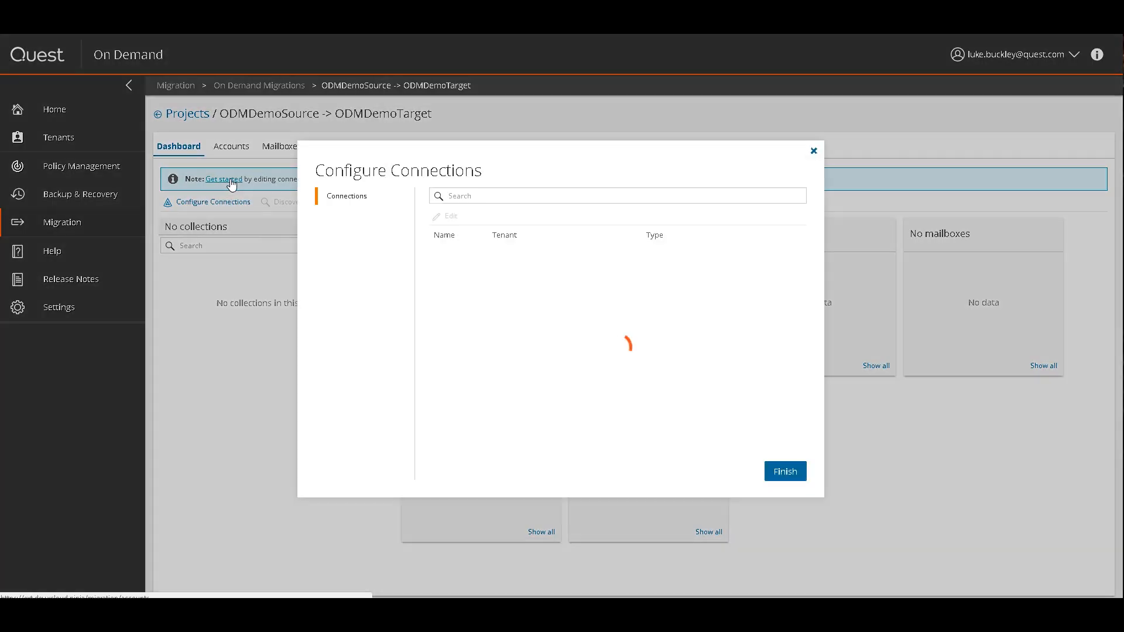
click(552, 256)
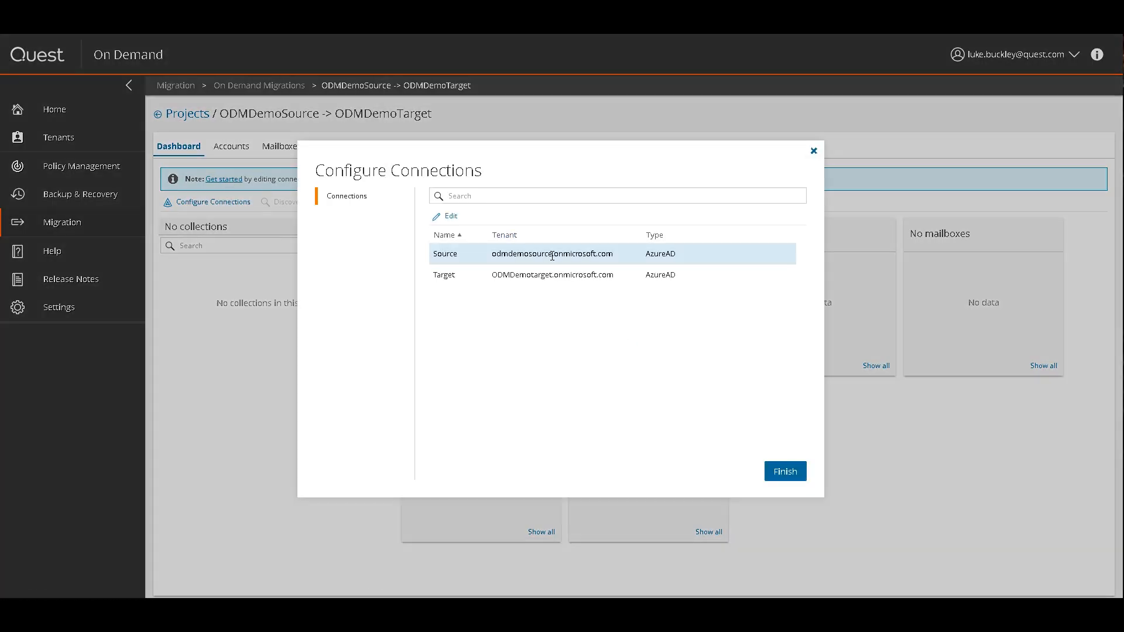
Edit the Source connection and enter the source tenant administrator account
click(450, 218)
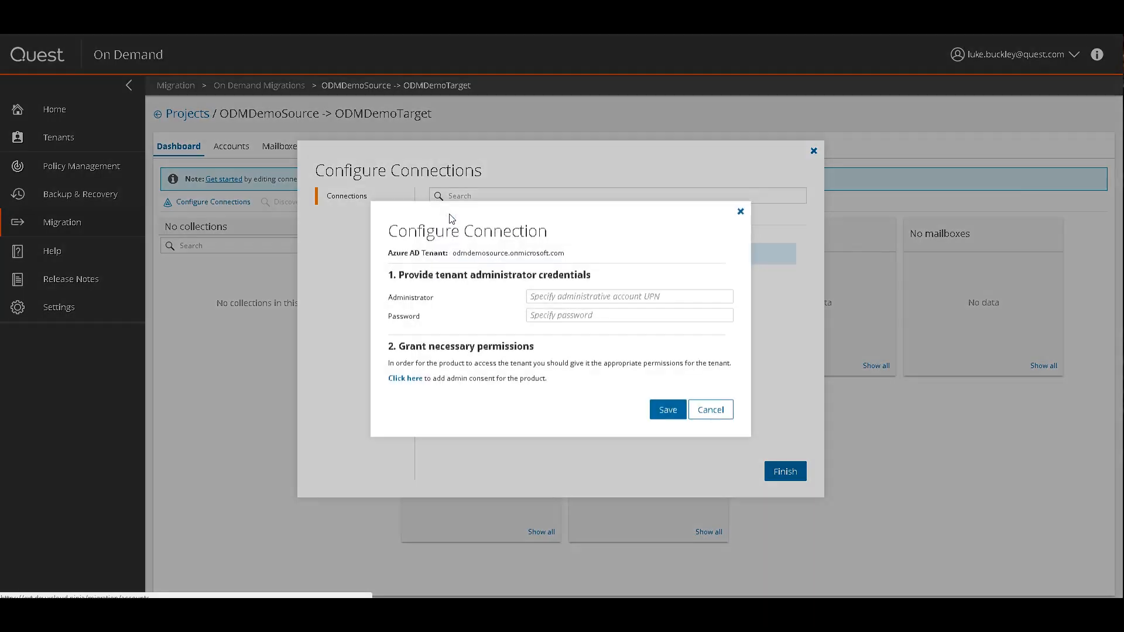
click(630, 296)
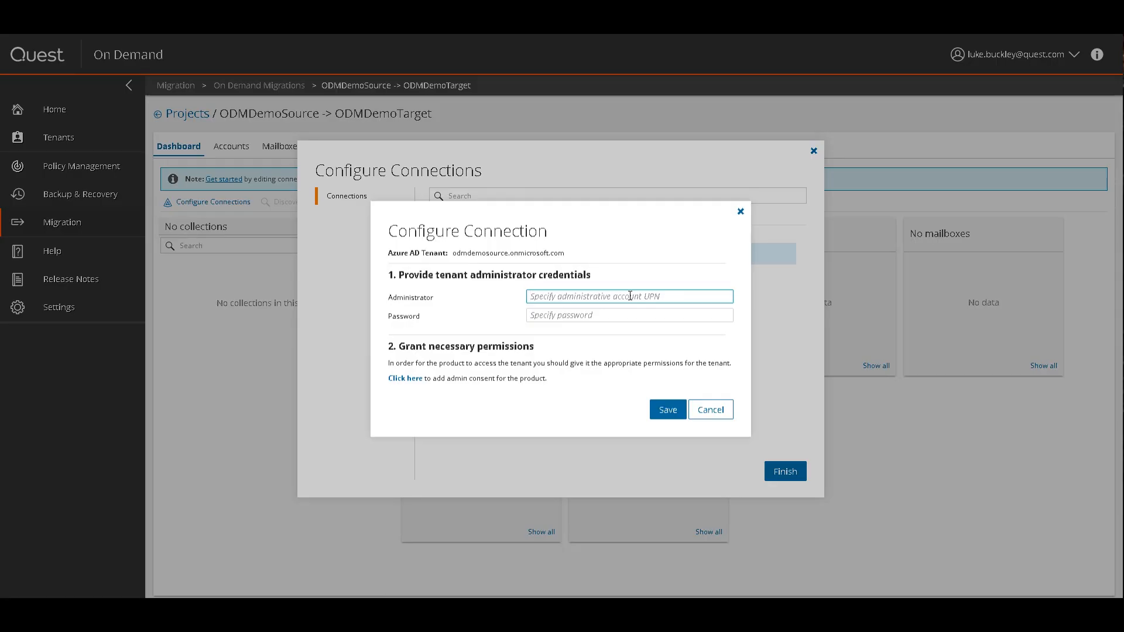
text(o)
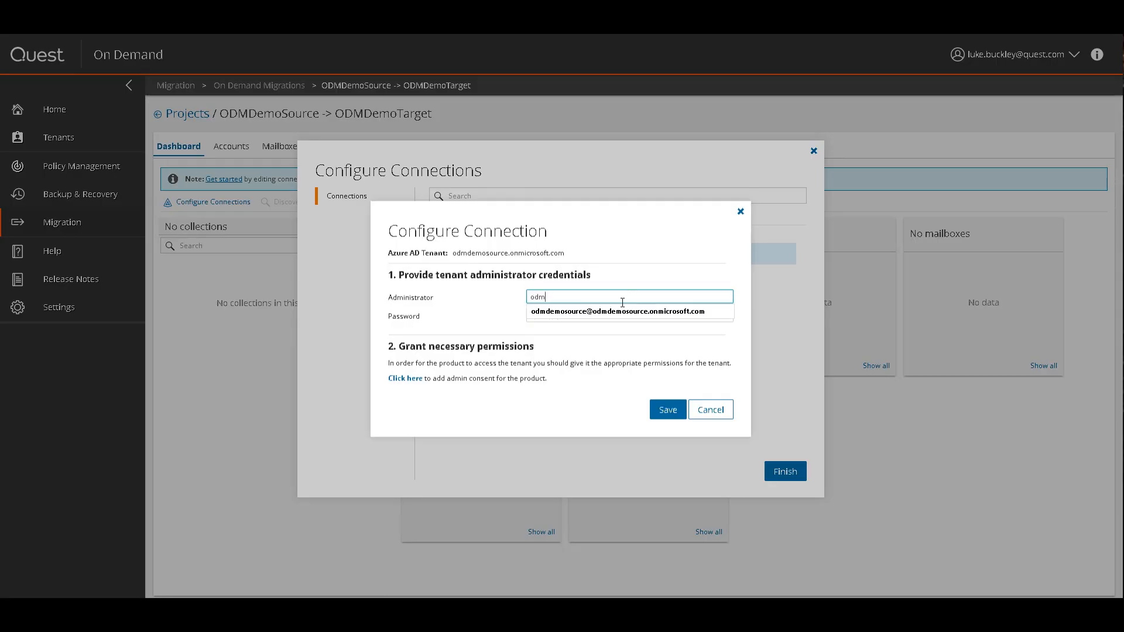
text(dm)
click(603, 316)
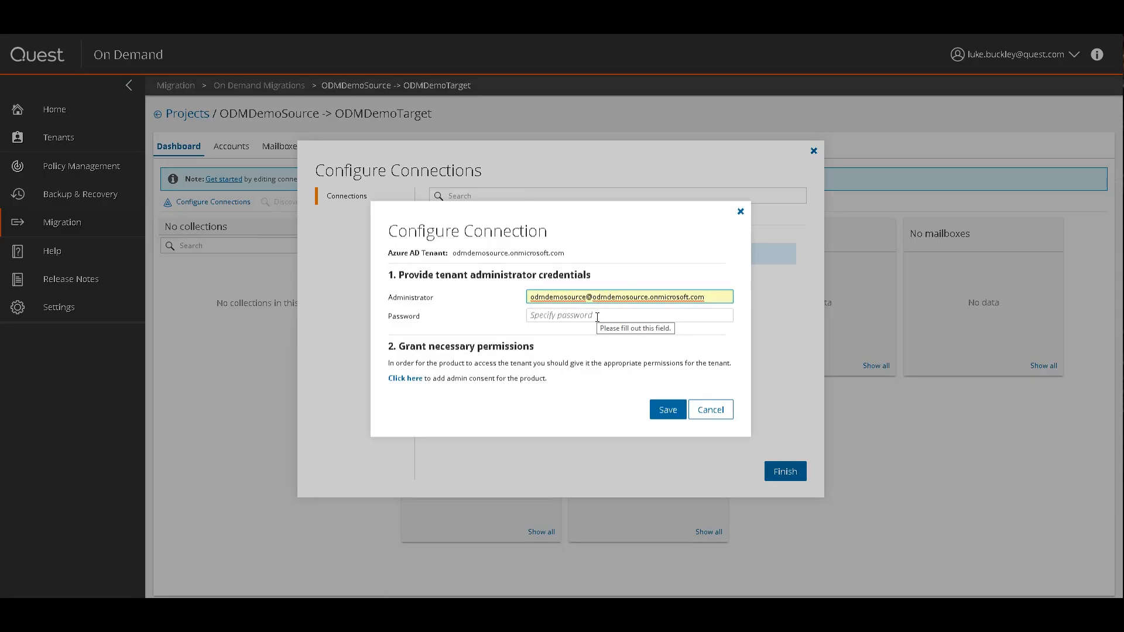
Sign in as the source admin, accept the directory permissions, and save the Source settings
click(405, 378)
click(164, 202)
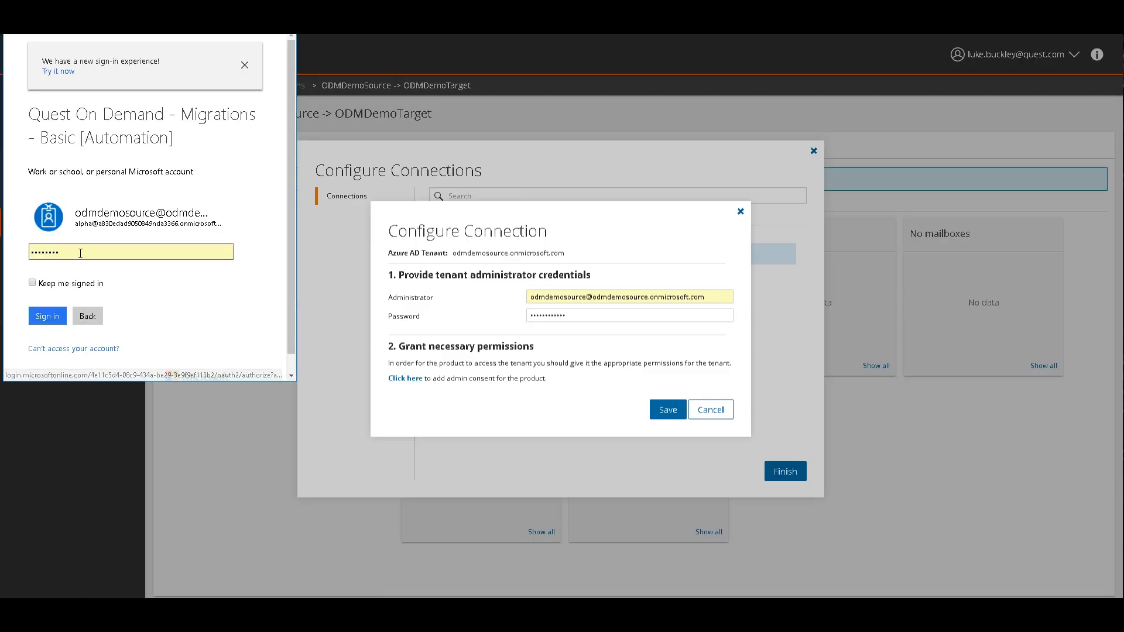
drag(76, 254, 5, 255)
text(••••)
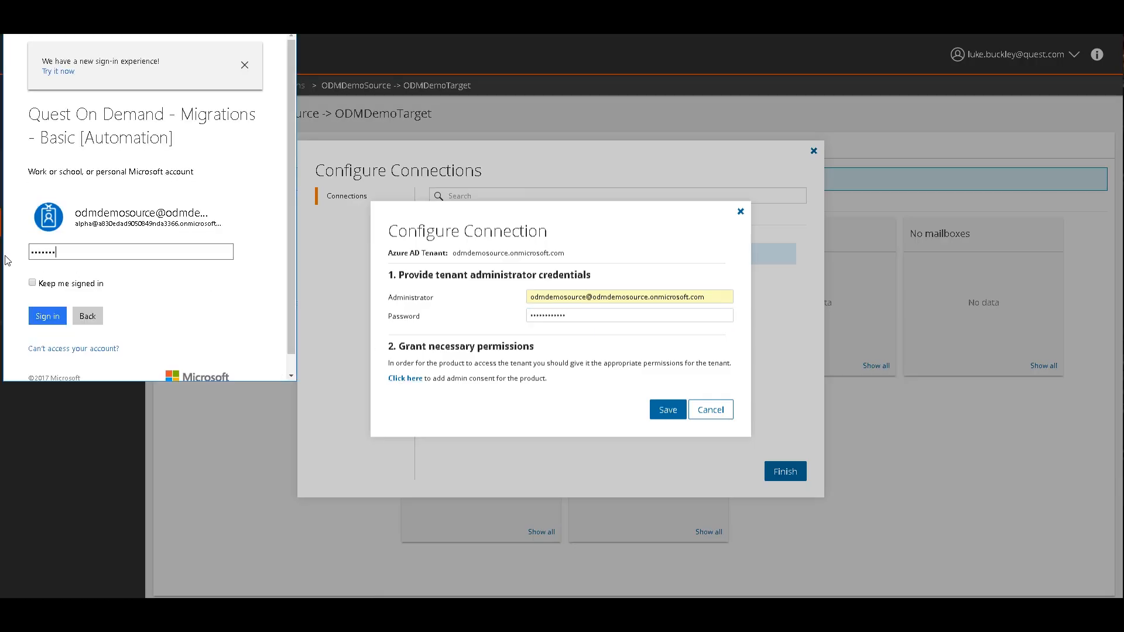
click(47, 315)
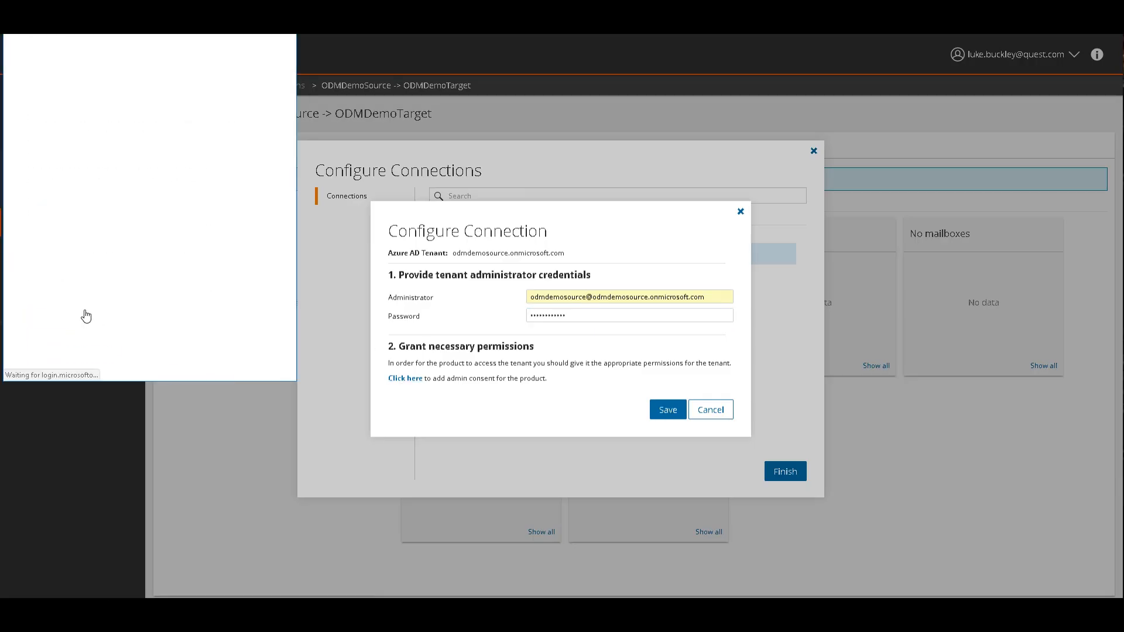
click(273, 96)
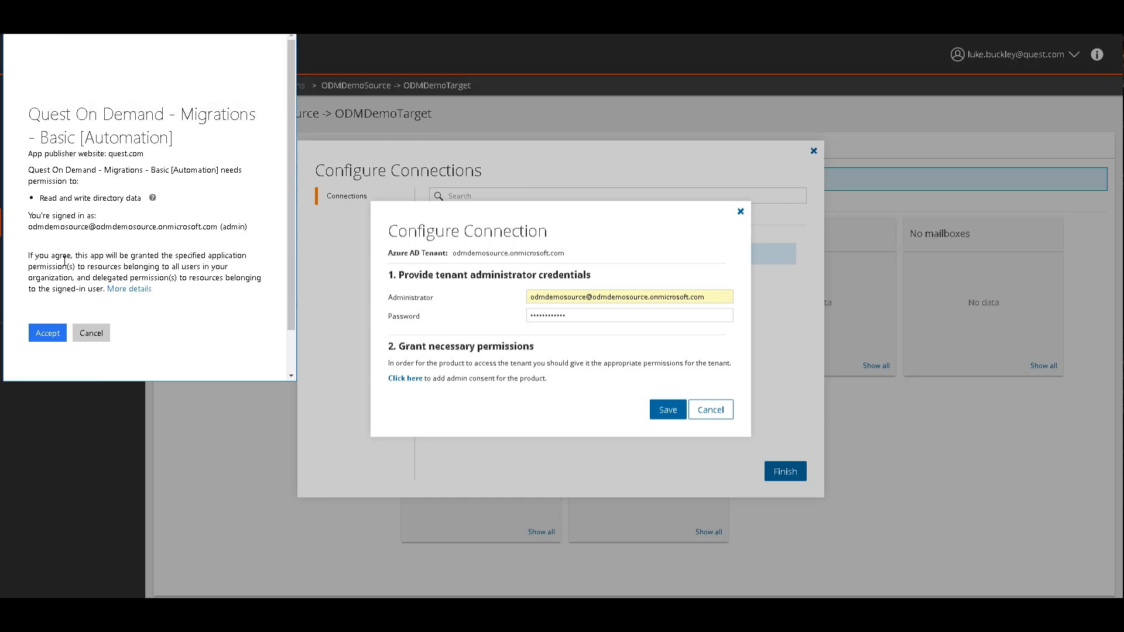
click(55, 335)
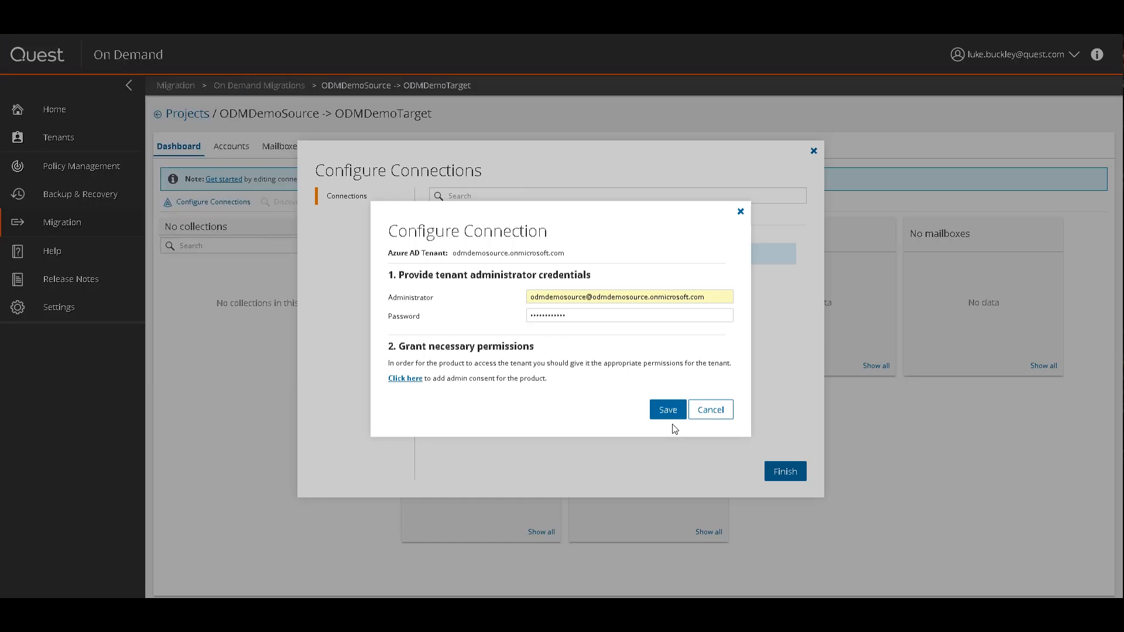
click(661, 410)
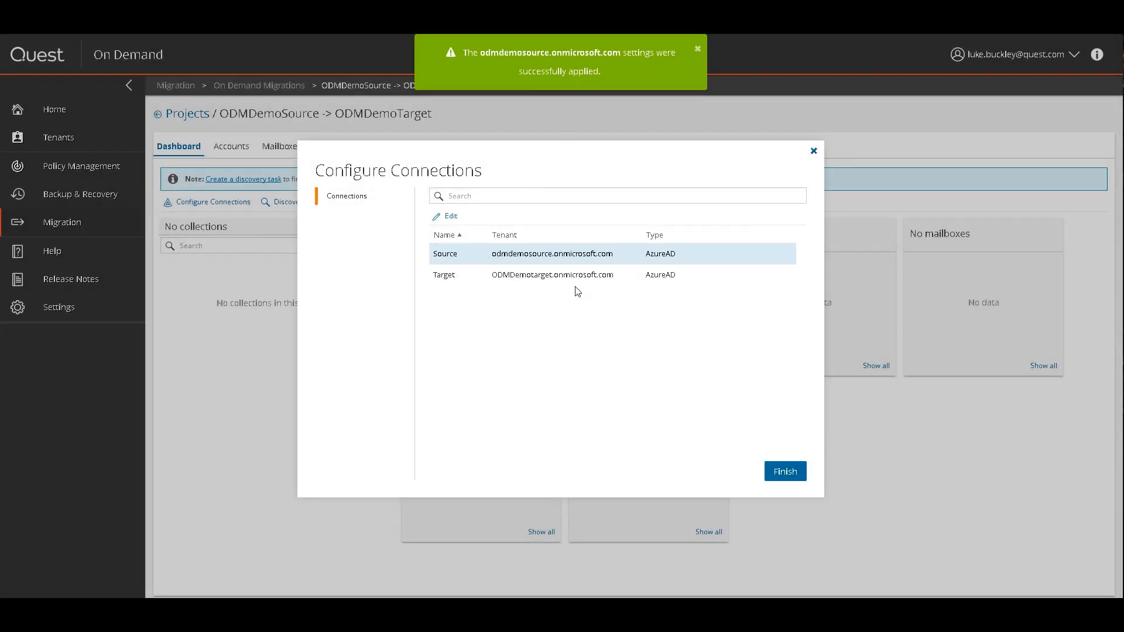
click(548, 280)
Edit the Target connection with the target tenant administrator's e-mail and password
click(452, 217)
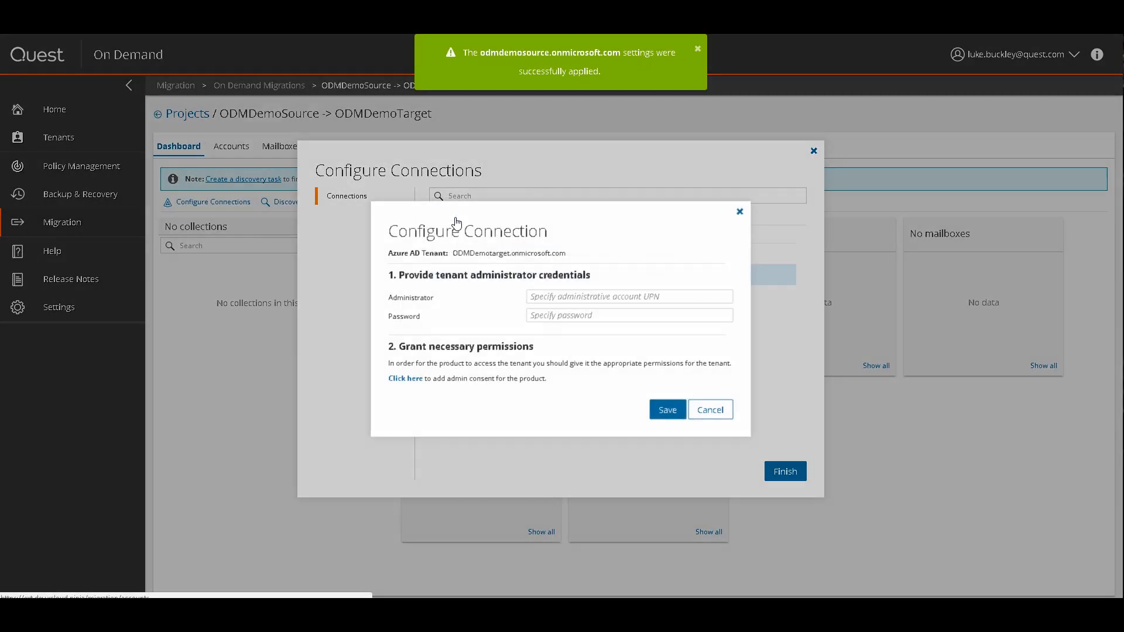
click(584, 297)
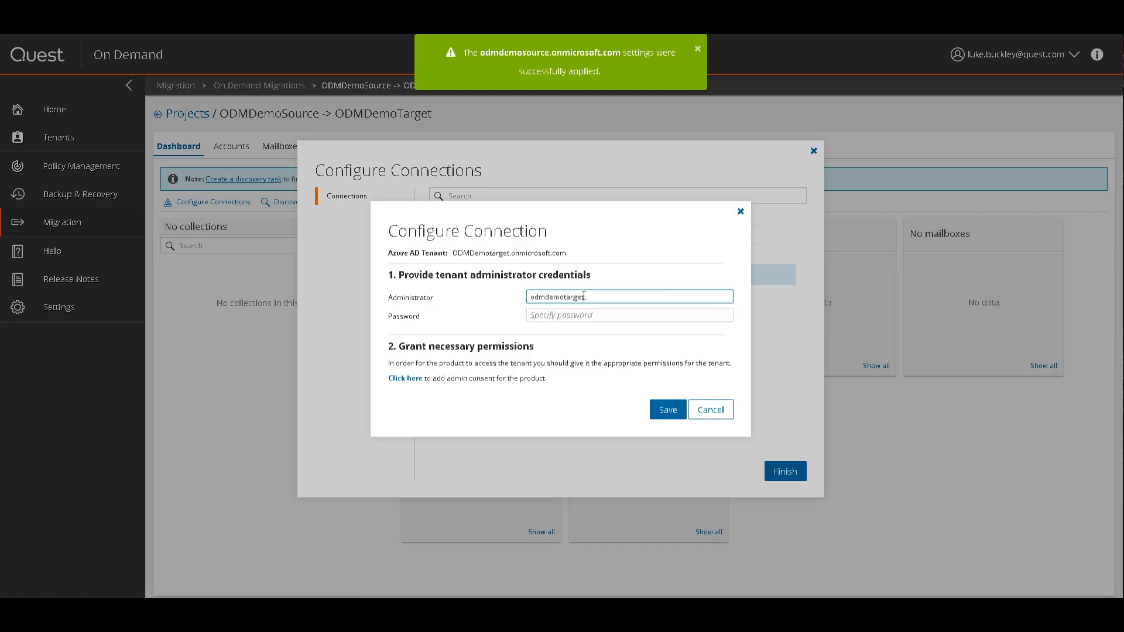
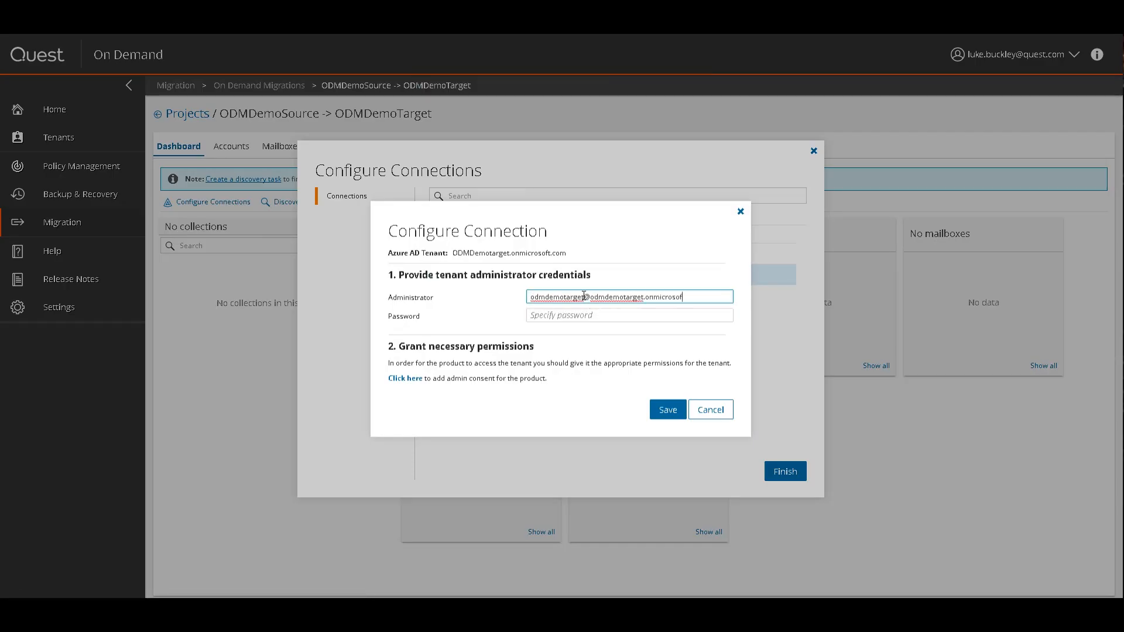
click(562, 315)
text(••••••••••••)
Grant admin consent for the target tenant, save the Target settings, and finish setup
click(416, 378)
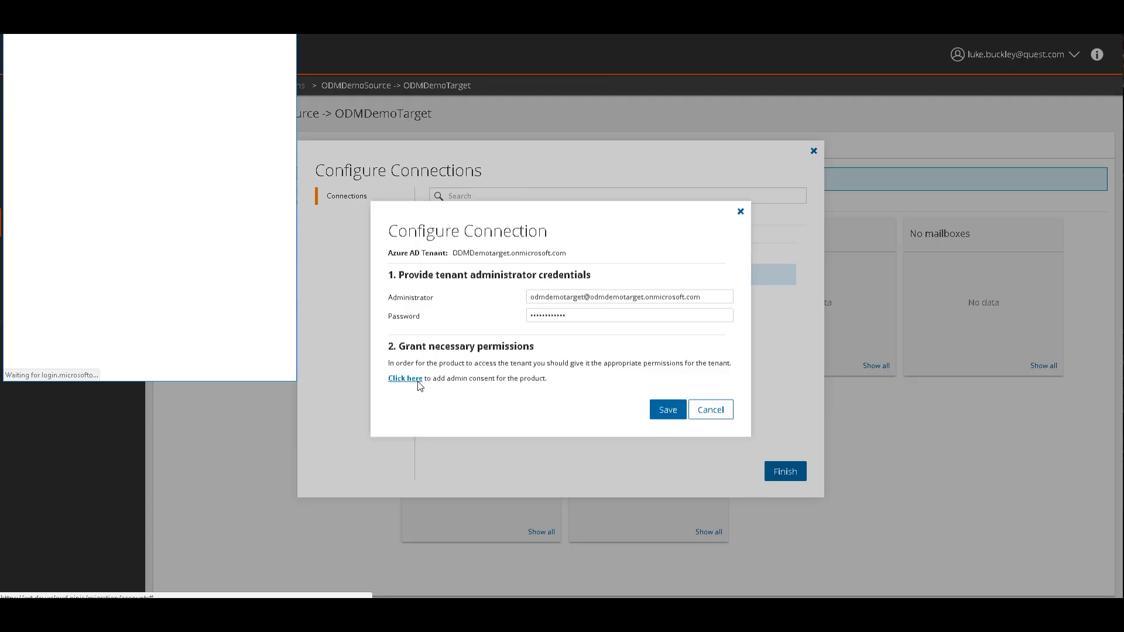
click(158, 256)
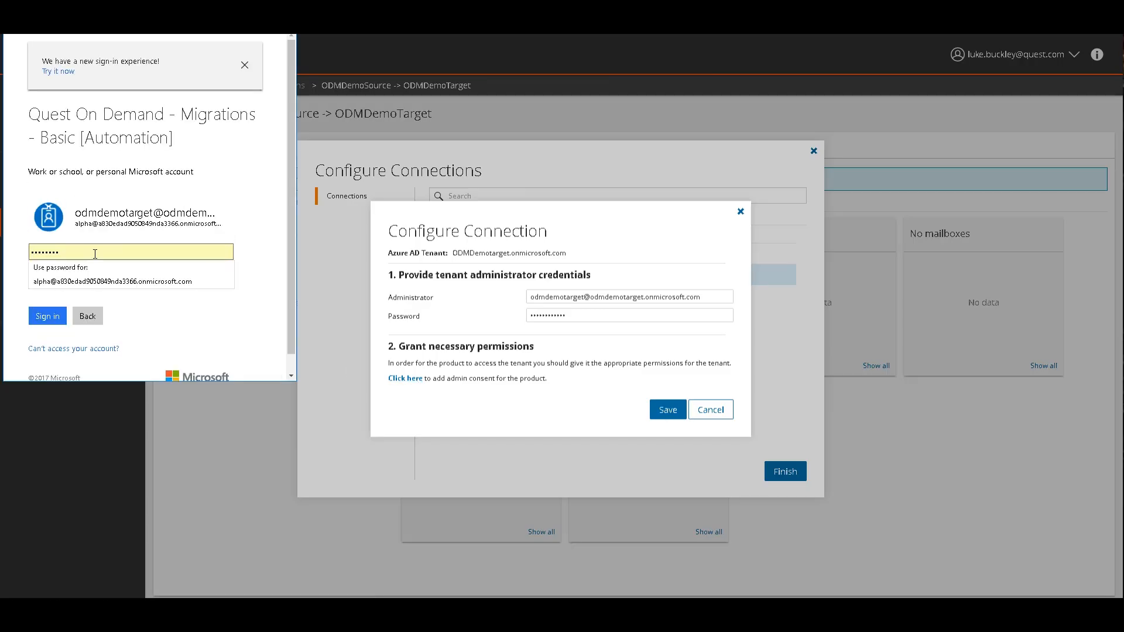
key(BackSpace)
text(••••)
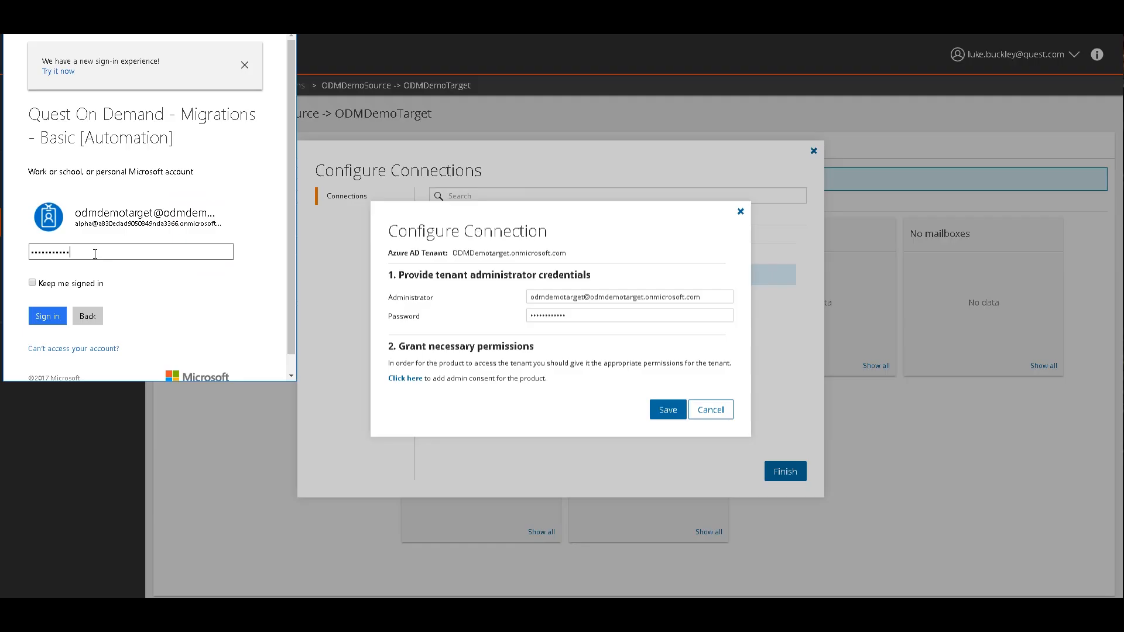
click(47, 316)
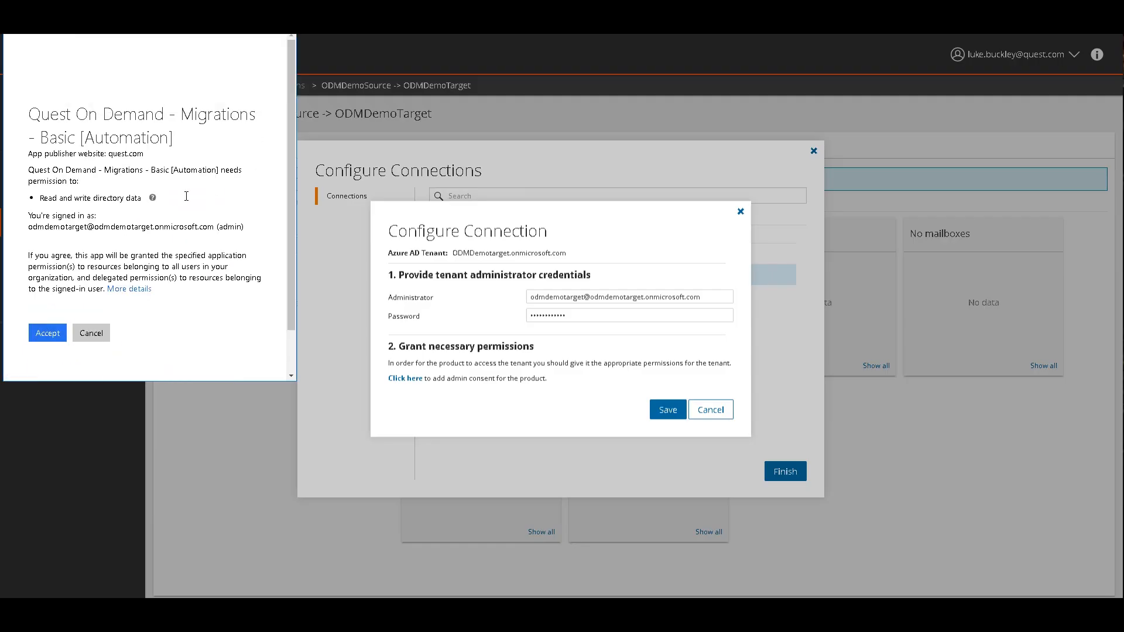
click(59, 333)
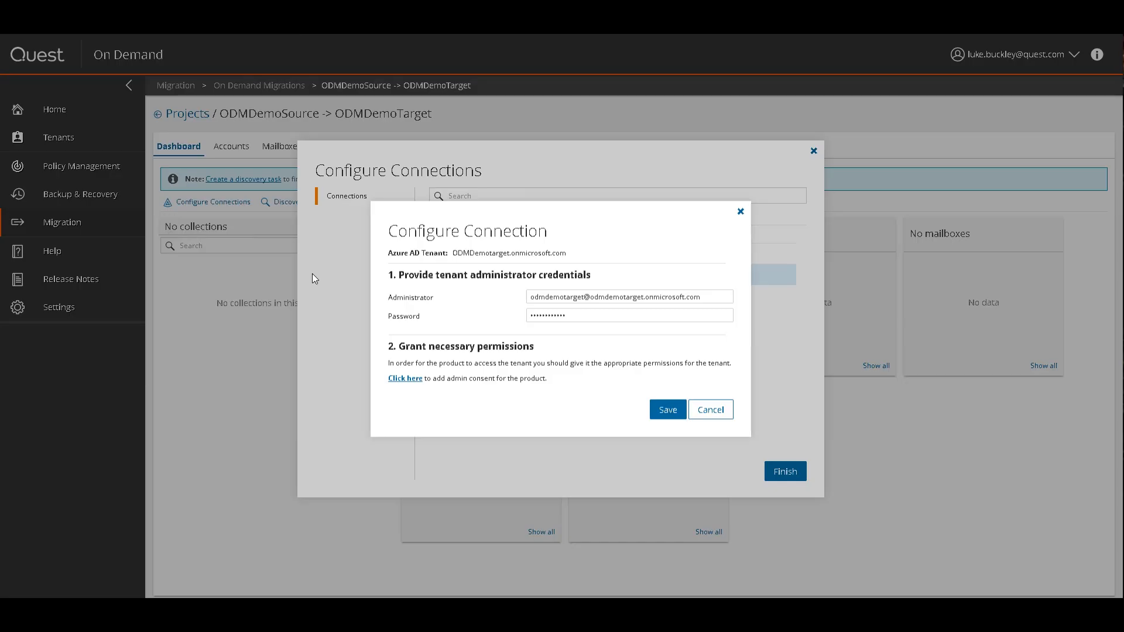
click(668, 413)
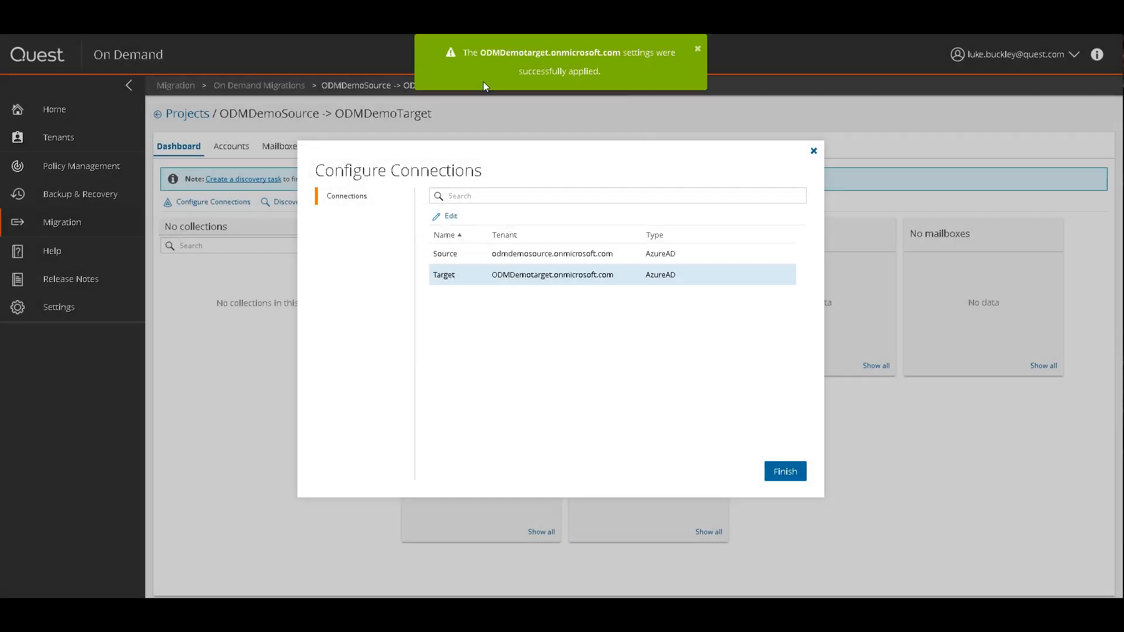
click(785, 471)
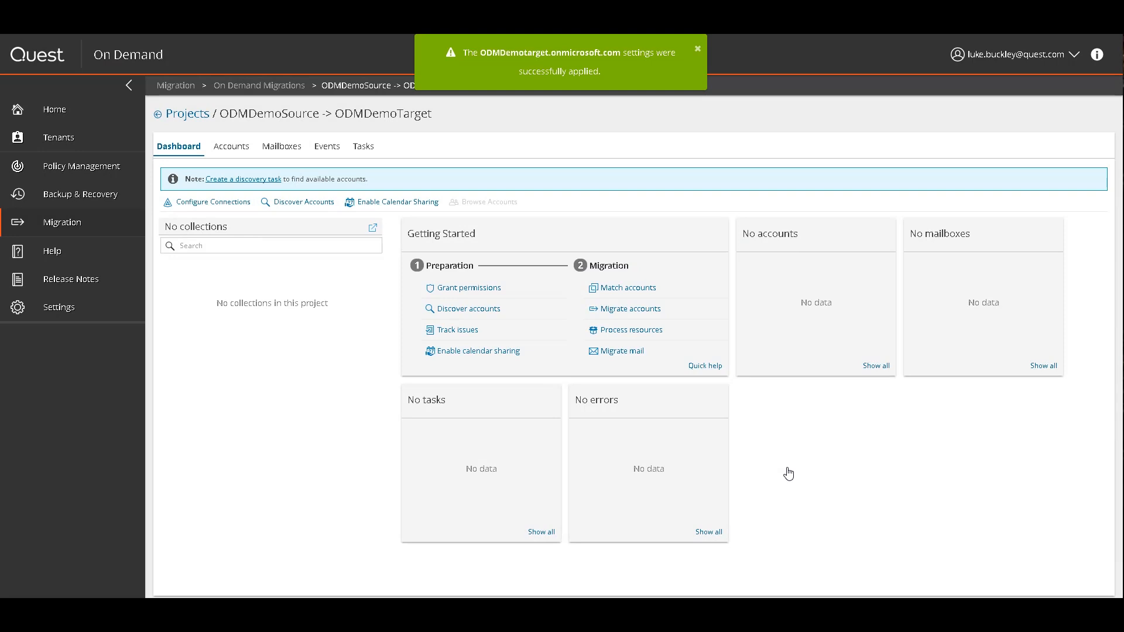
Create and start Discovery Task 1 with mailbox statistics included
click(245, 180)
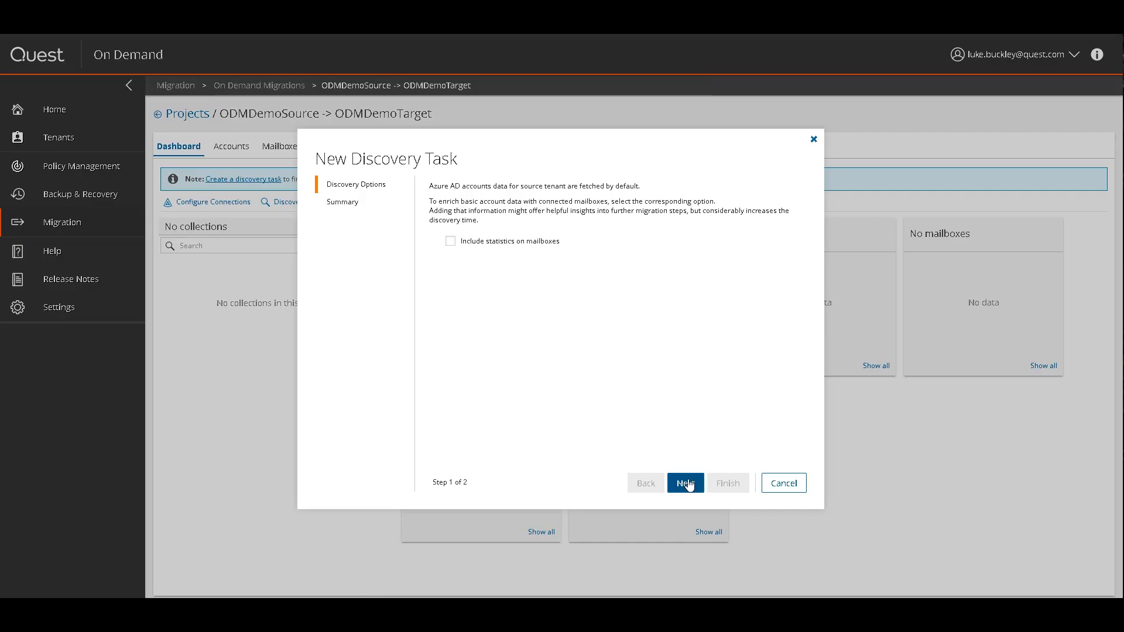
click(514, 241)
click(682, 481)
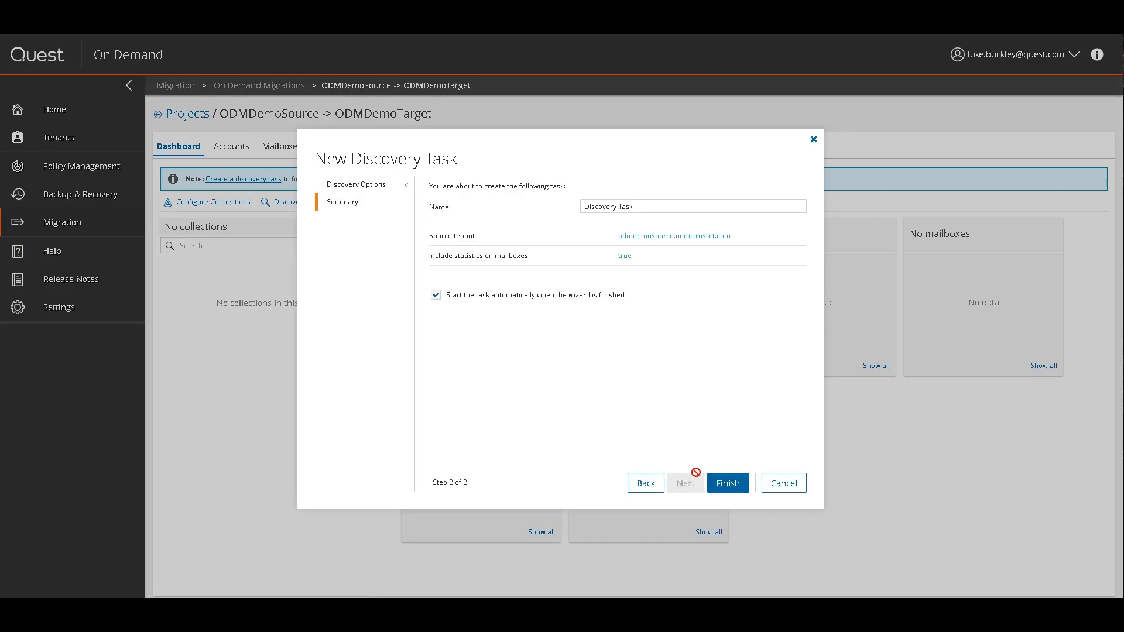
click(645, 208)
text(1)
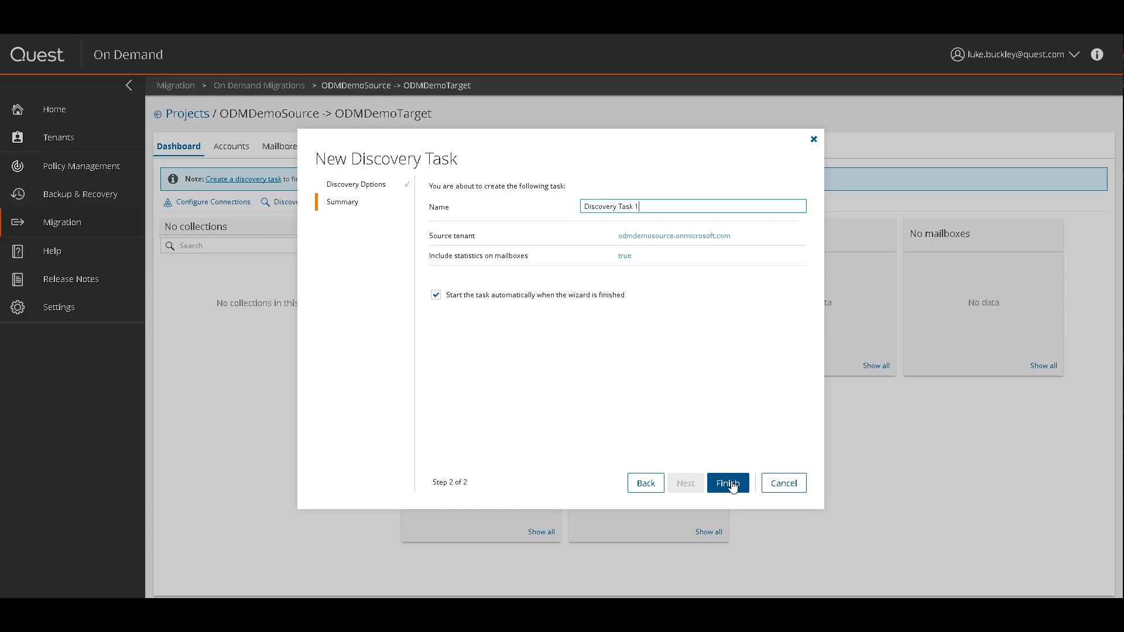
click(727, 483)
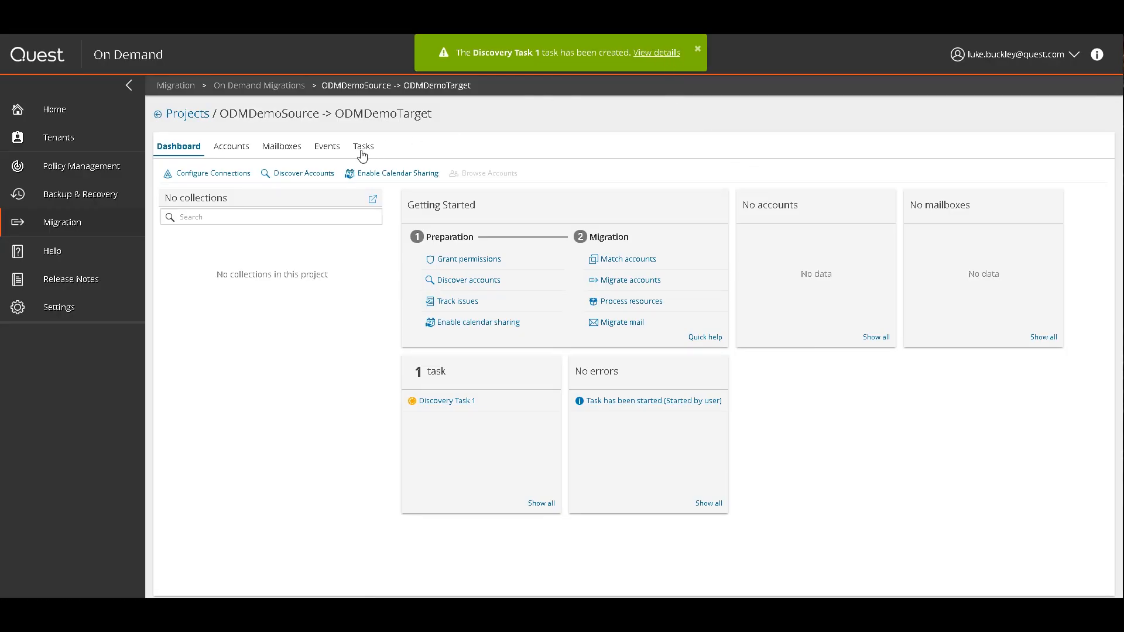
Review the task details, clear the Discovery Task 1 filter, and select TestUserOne
click(655, 53)
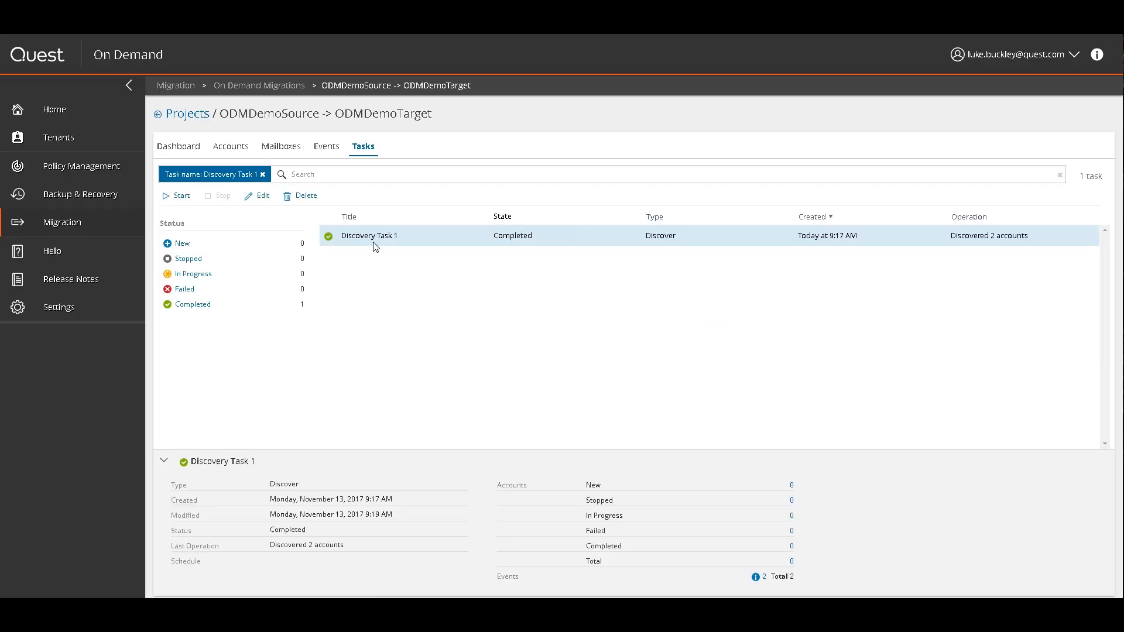
click(262, 174)
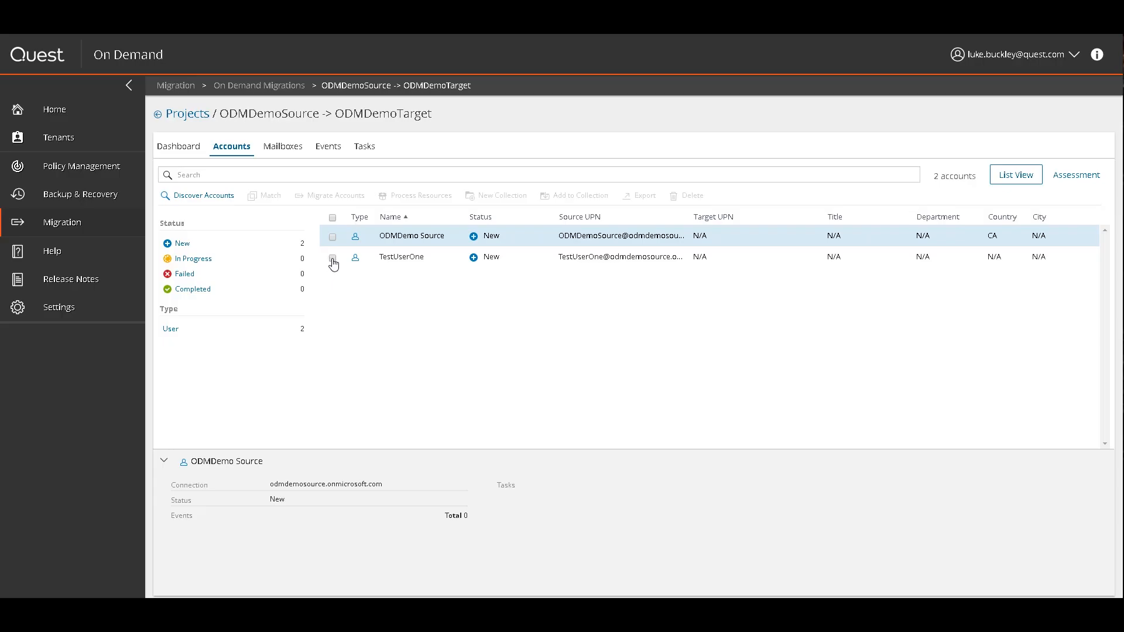
click(332, 258)
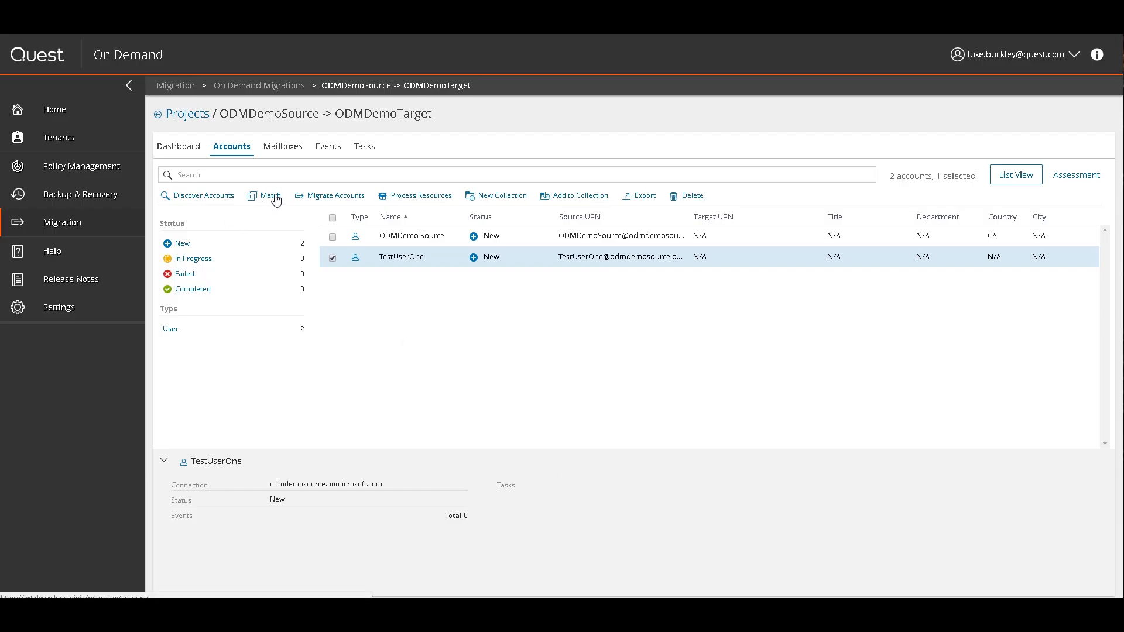
Run Migration Task 1 moving TestUserOne to ODMDemotarget.onmicrosoft.com and view its progress
click(319, 197)
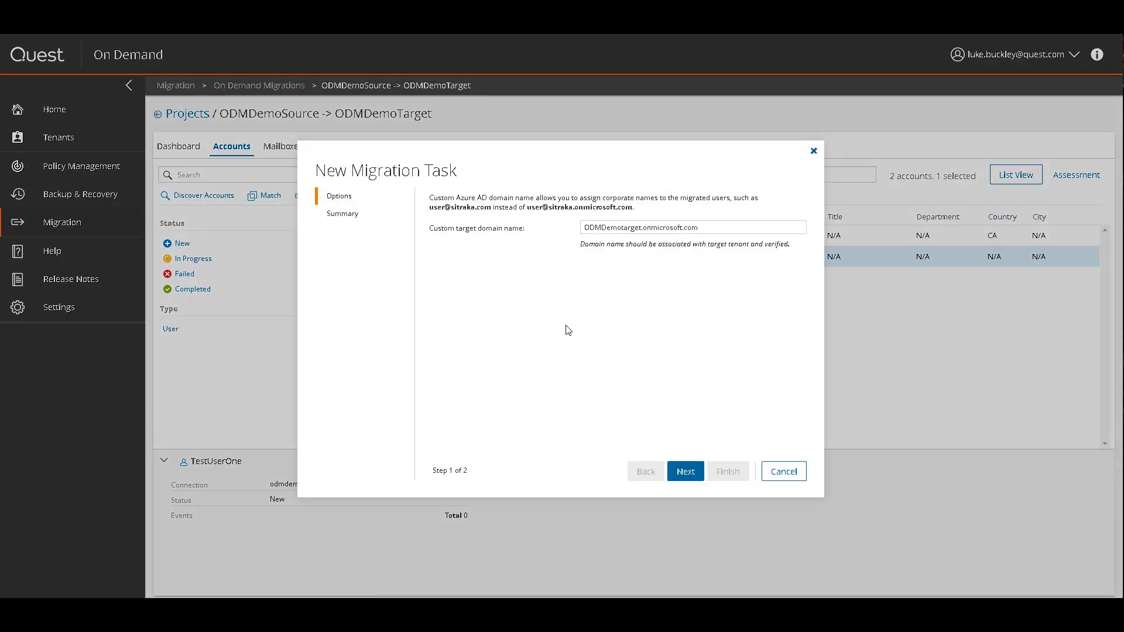
click(715, 225)
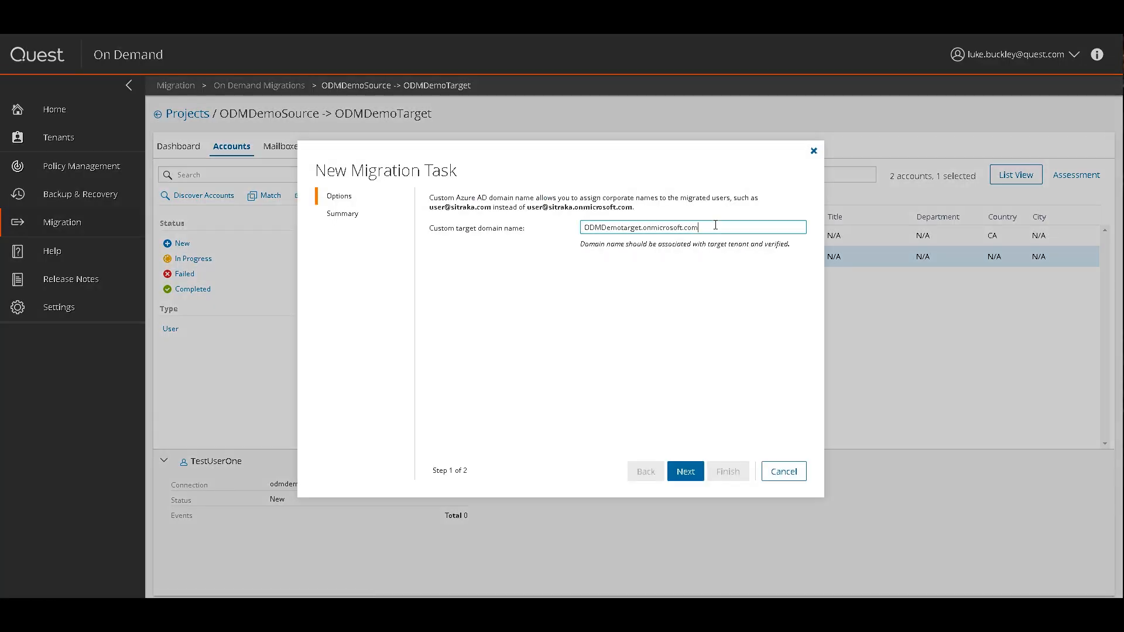
click(687, 471)
click(655, 219)
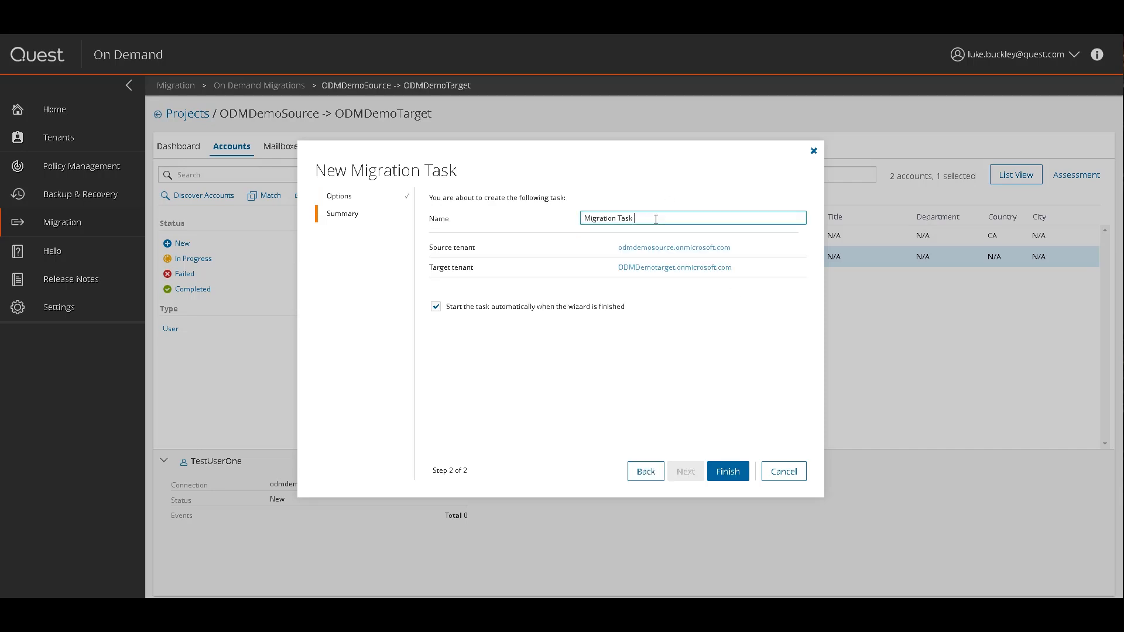
click(728, 472)
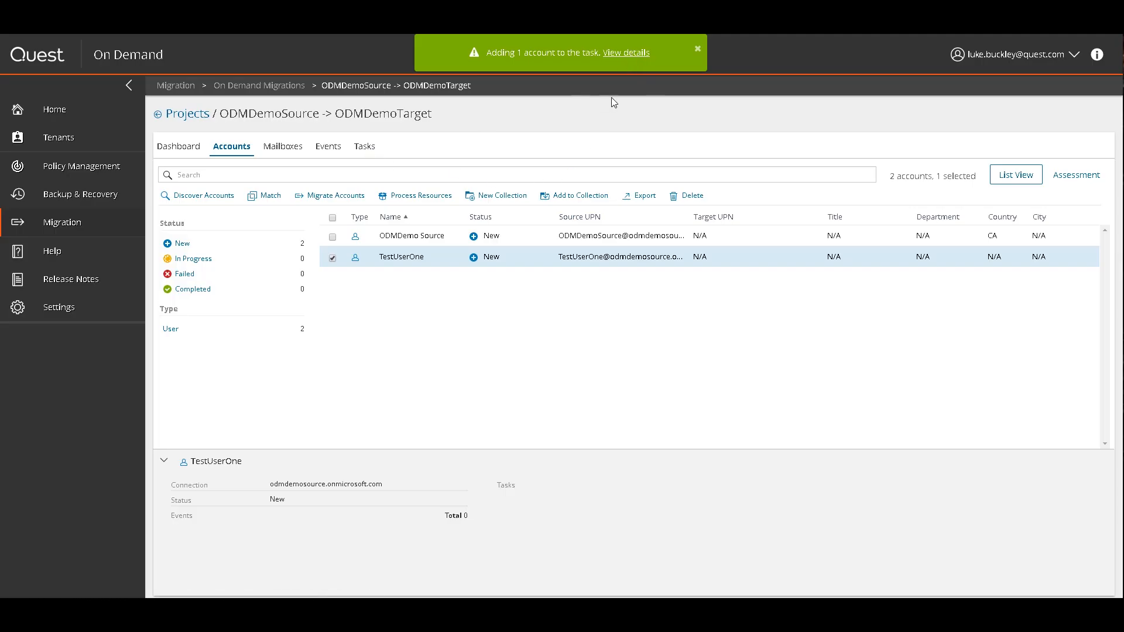
click(614, 53)
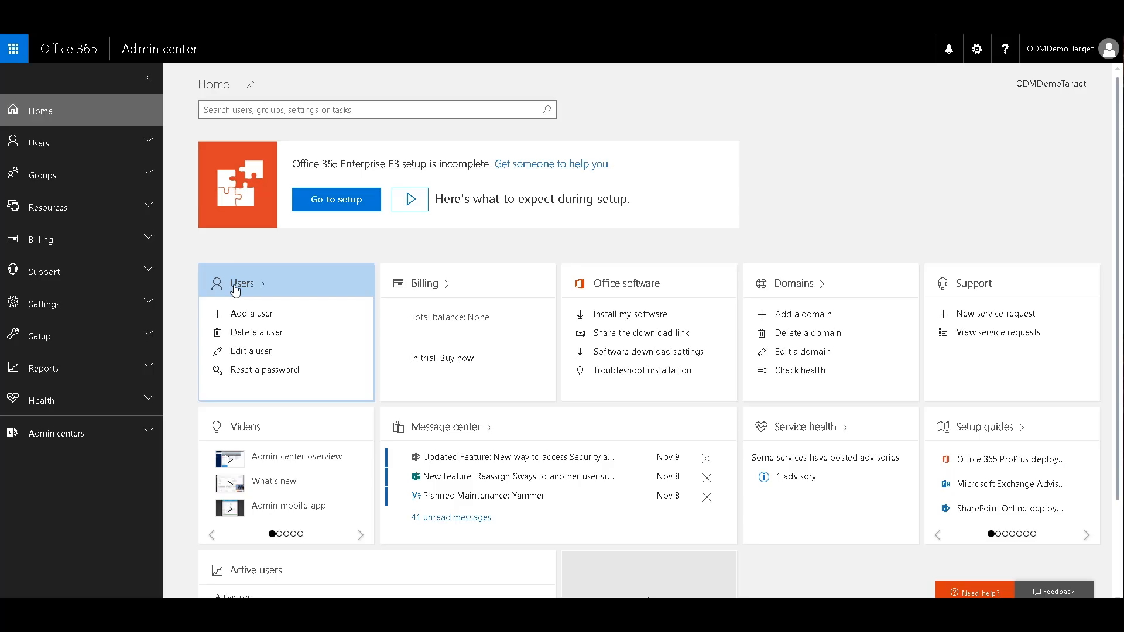
Open Users > Active users in the ODMDemoTarget admin center
click(70, 143)
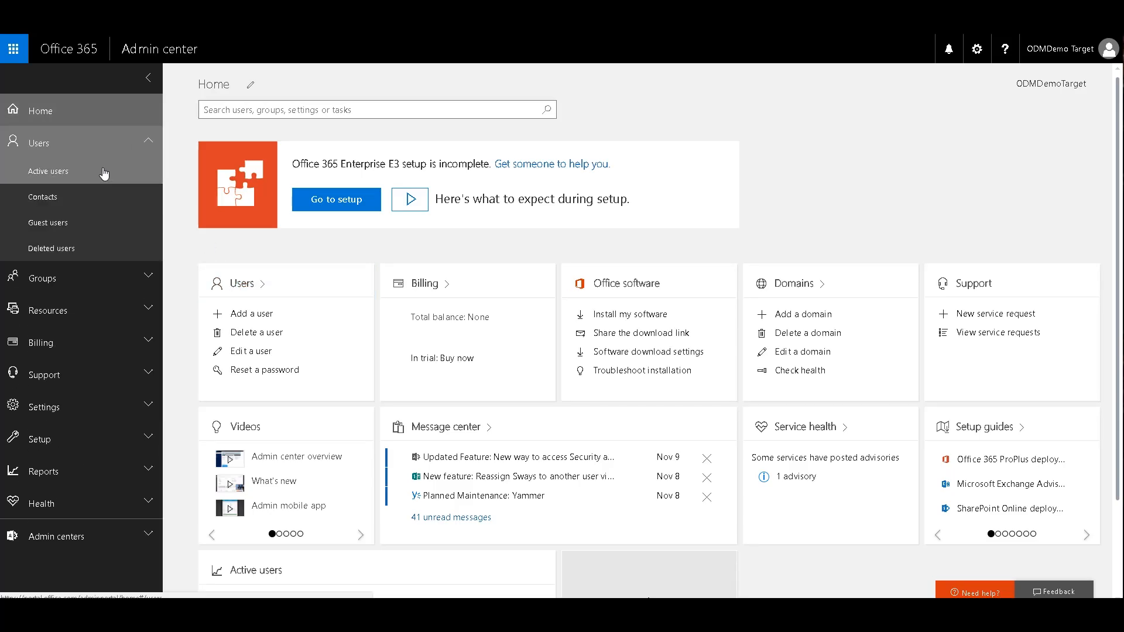
click(103, 171)
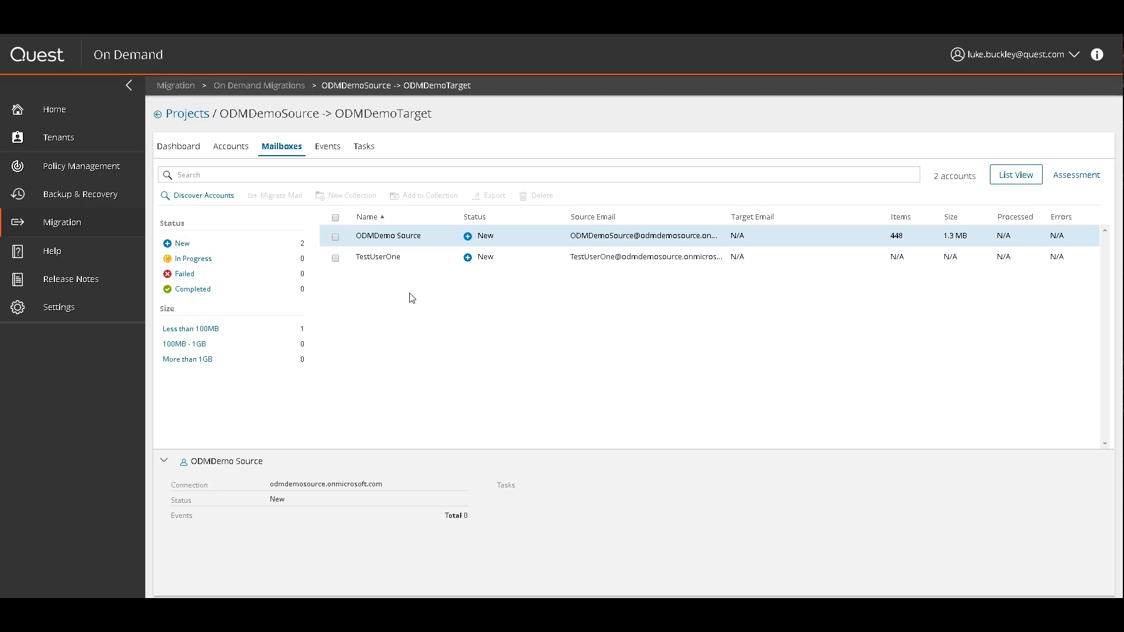
Start a mail migration for TestUserOne's mailbox, keeping default item and exclusion settings
click(336, 258)
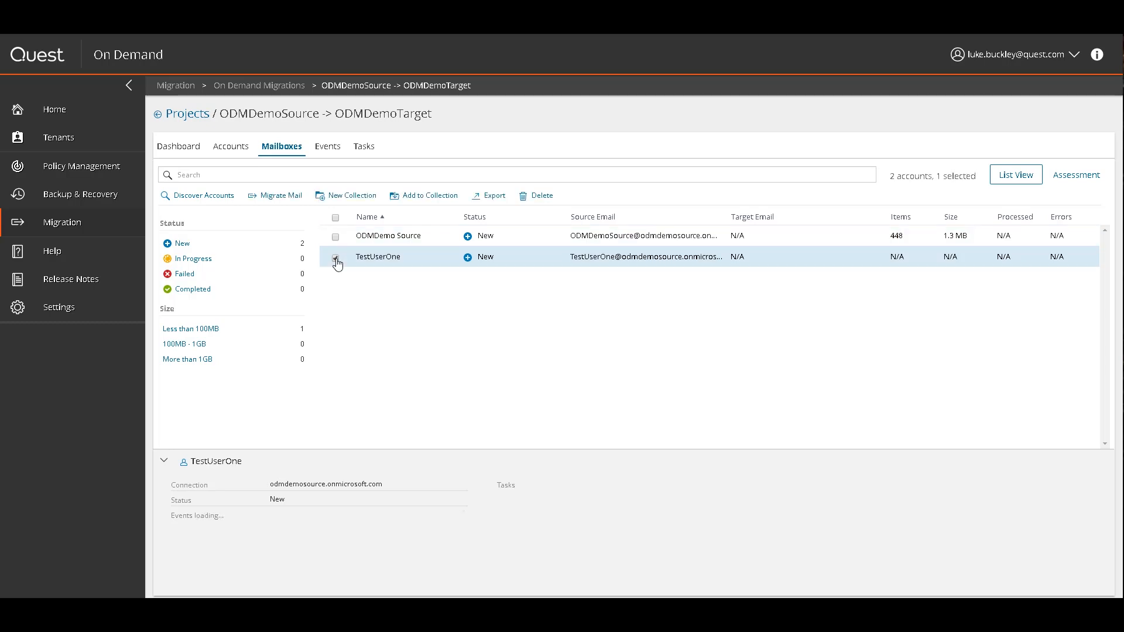
click(297, 197)
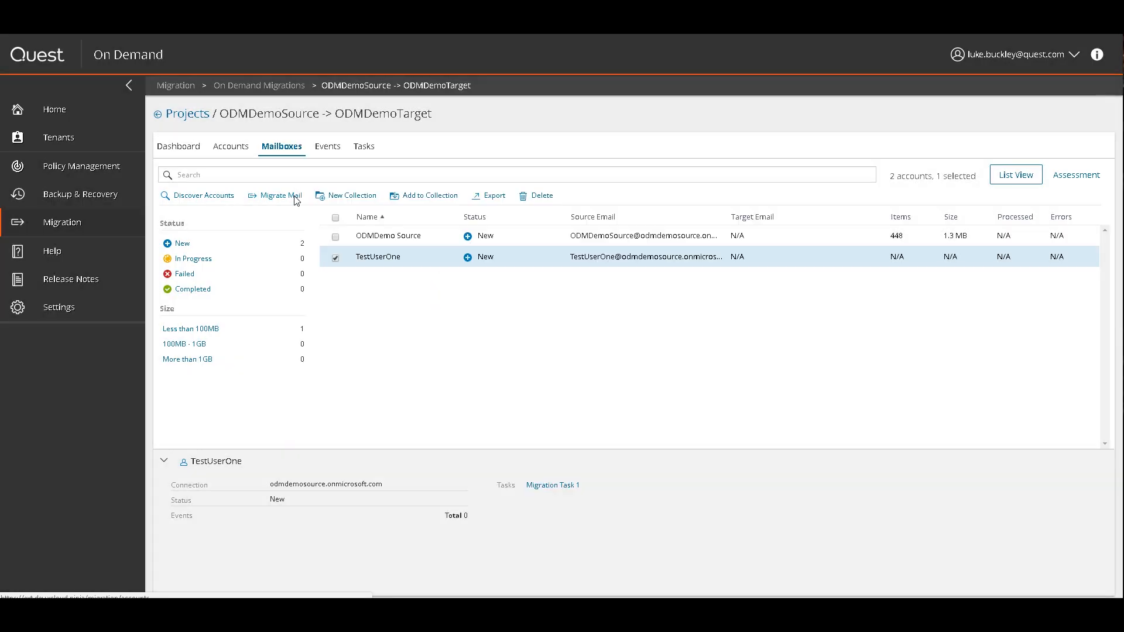
click(296, 197)
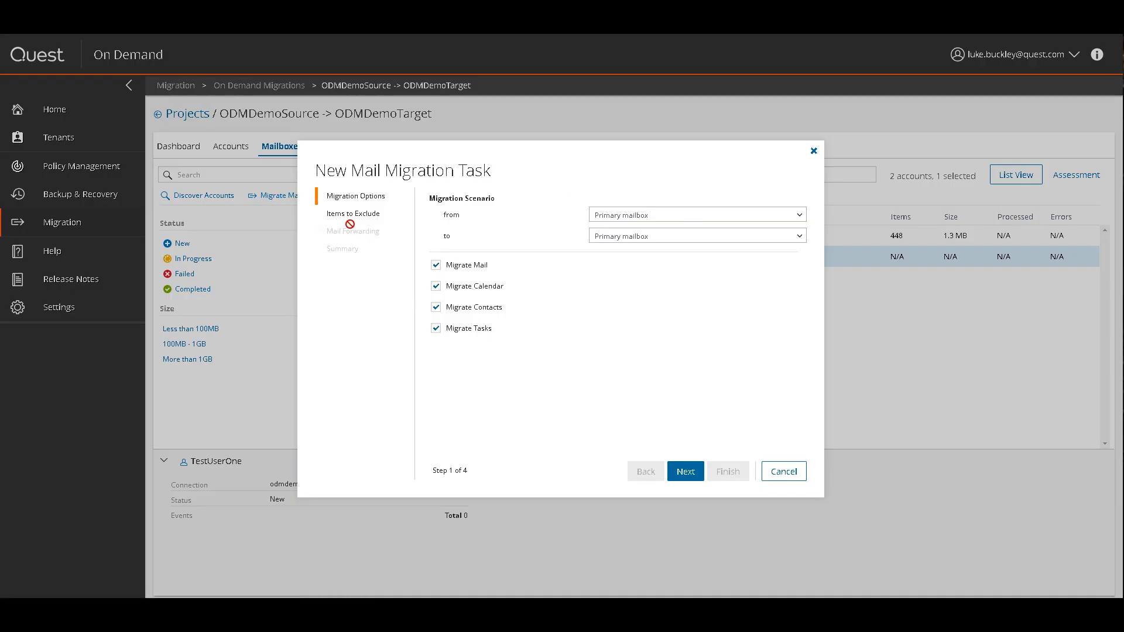
click(695, 473)
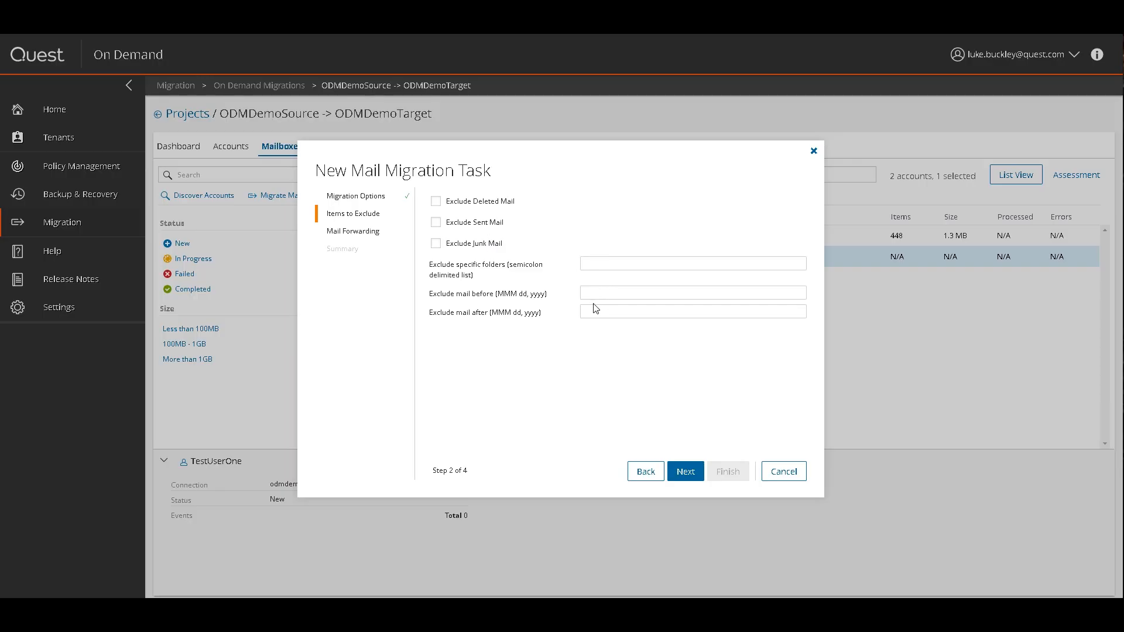
click(694, 471)
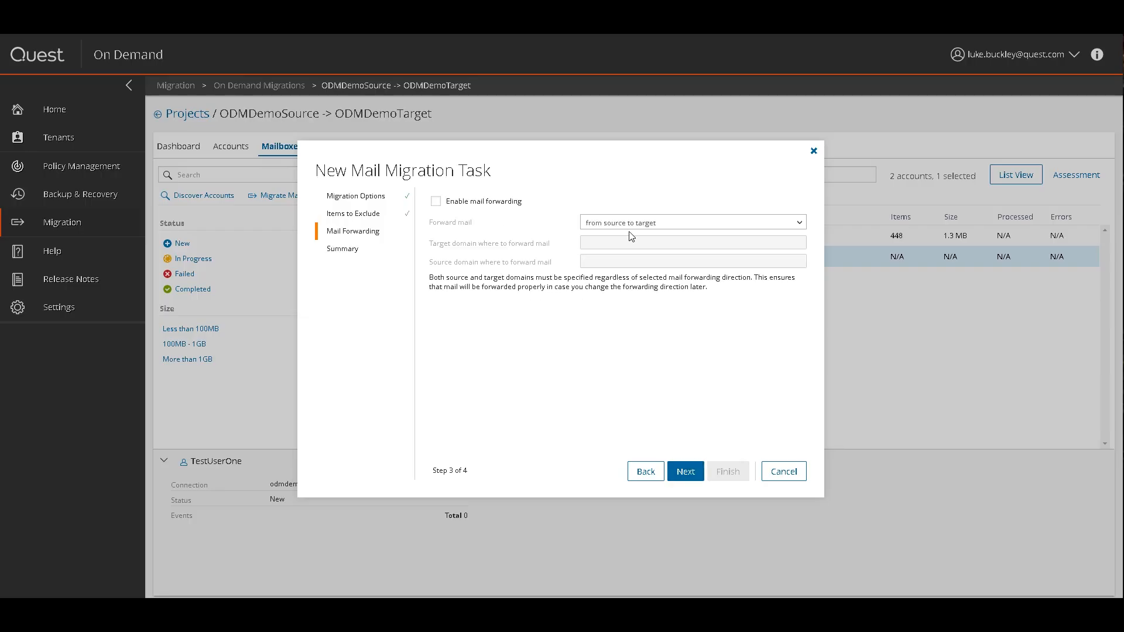
Enable mail forwarding to the target domain, then create the Mail Migration Task and view it
click(437, 202)
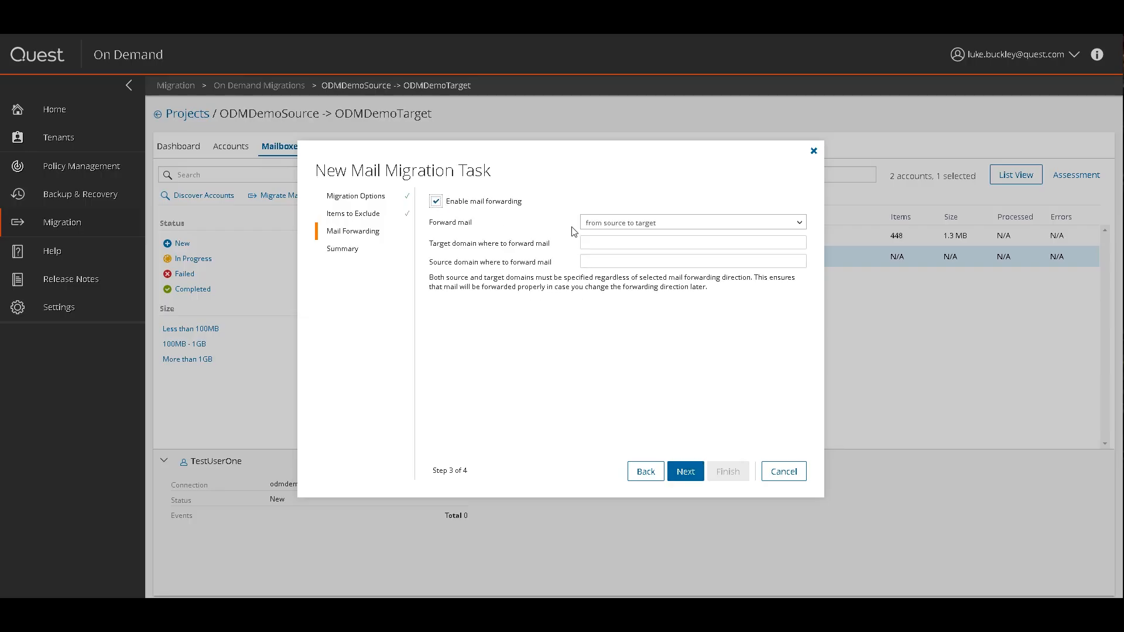
click(597, 243)
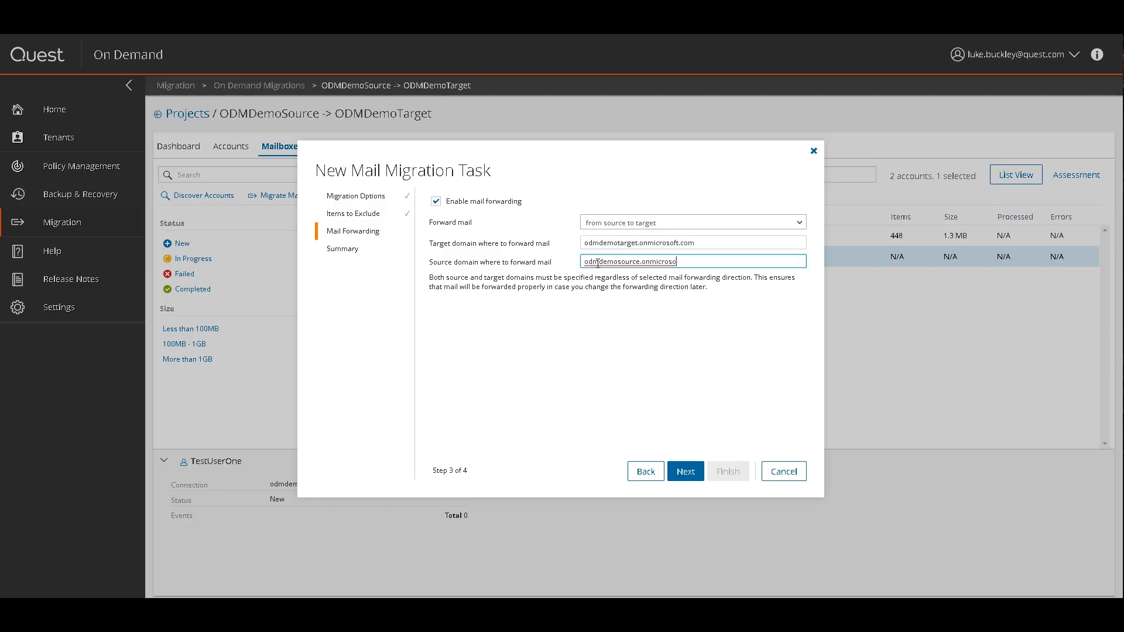
text(ft.com)
click(685, 472)
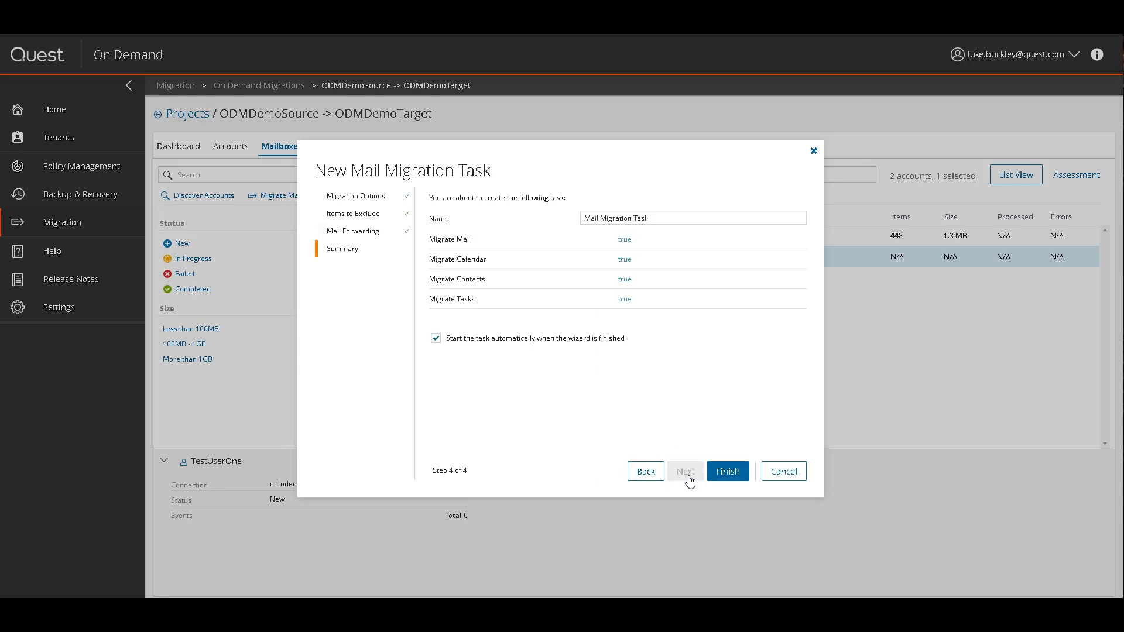
click(728, 472)
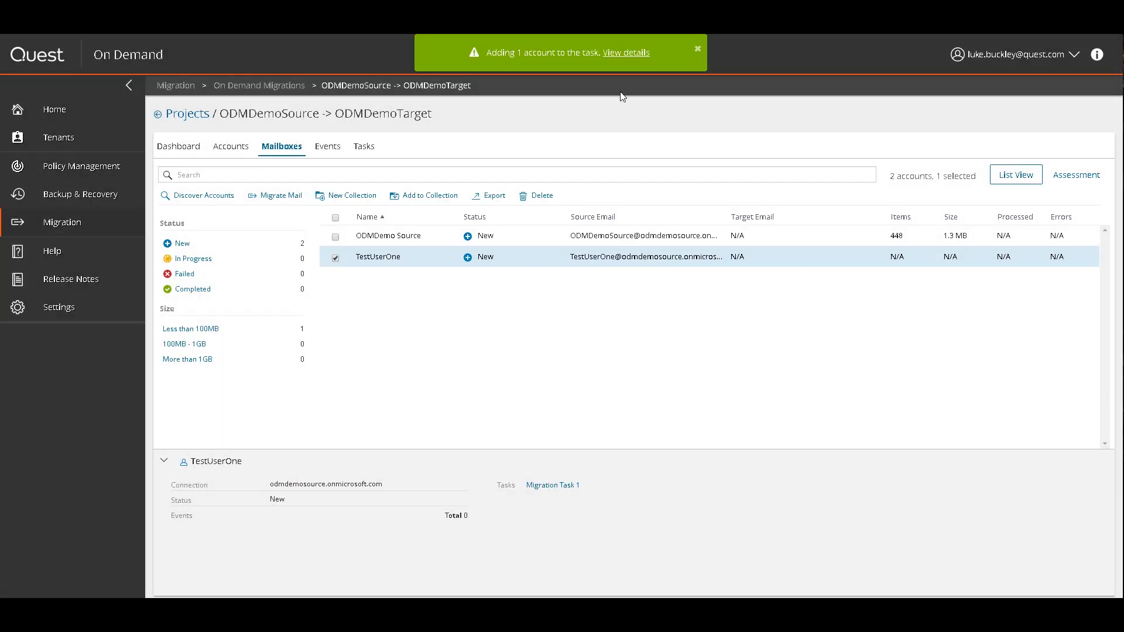
click(622, 54)
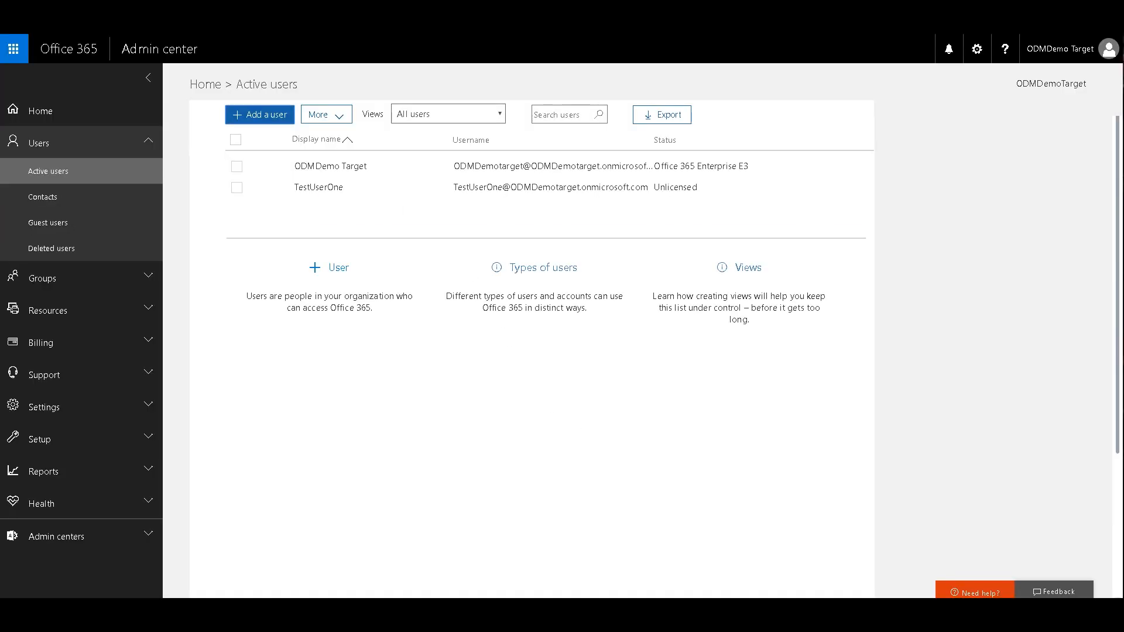
Reload Active users so TestUserOne appears as Unlicensed in the target tenant
key(F5)
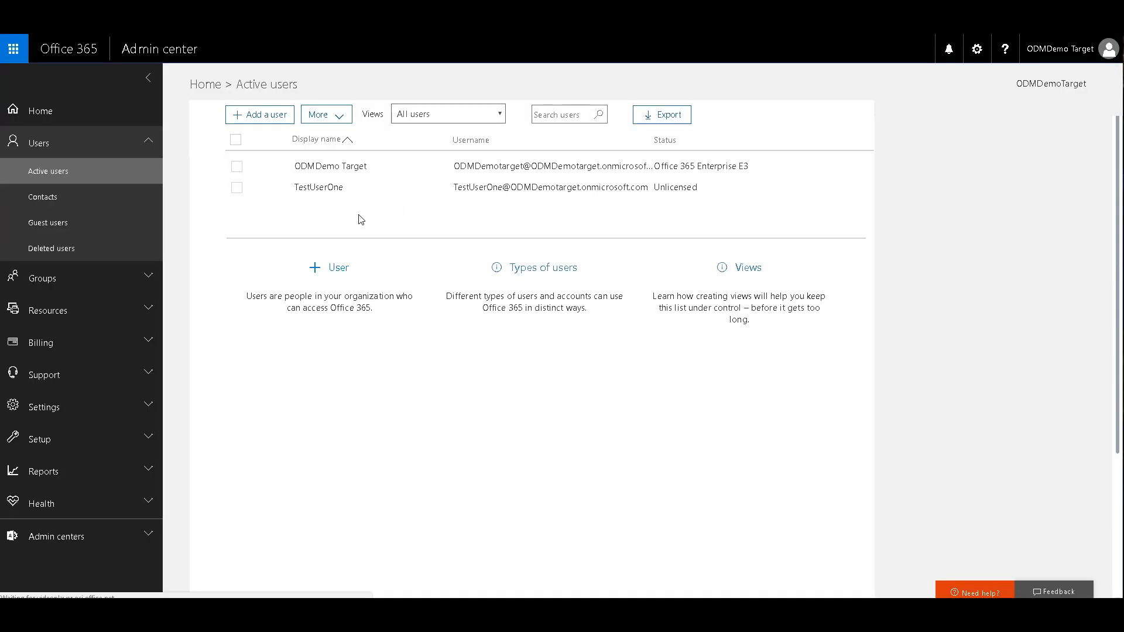